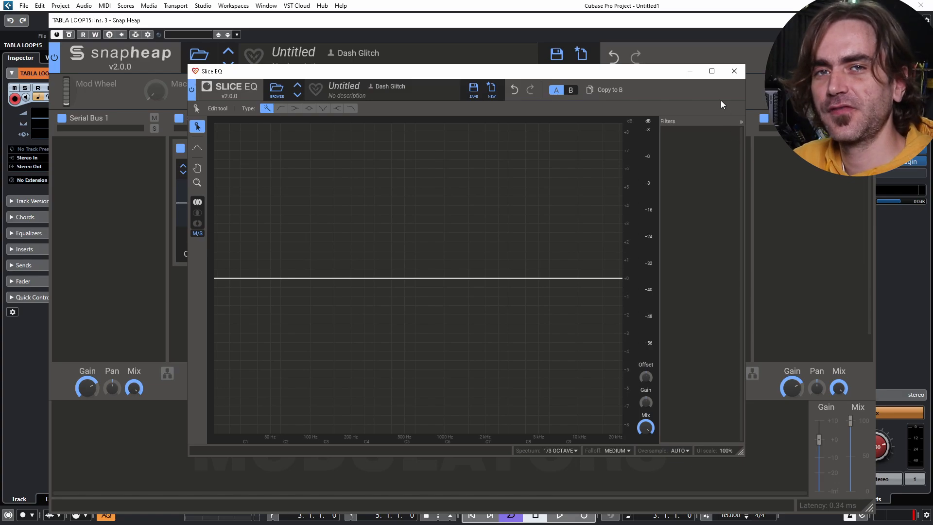
- Close the Slice EQ editor and inspect the Offset control on its snapin in Serial Bus 2
left_click(734, 71)
left_click_drag(198, 237, 197, 238)
right_click(197, 237)
left_click(190, 263)
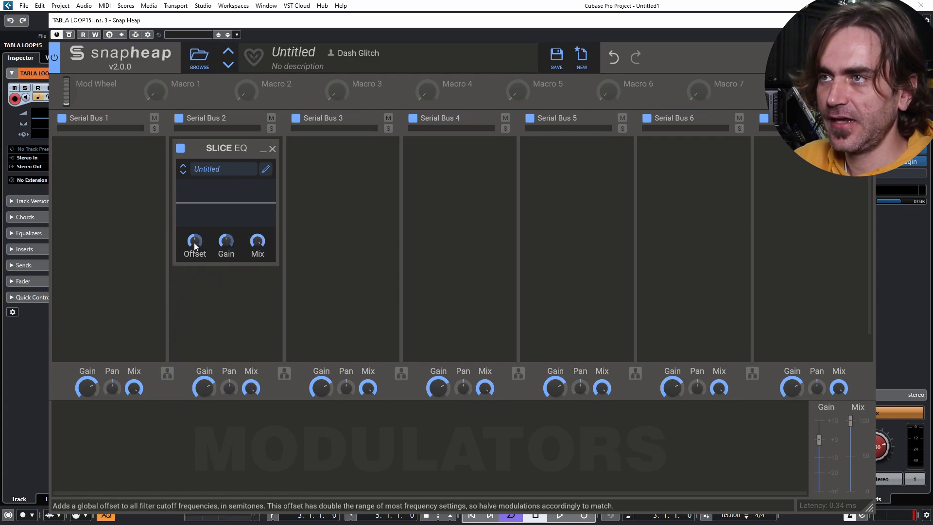
- Reopen the Slice EQ editor and add a shelf filter at 20.5 kHz that cuts everything below by about 30 dB, with a 48 dB/oct slope
left_click(265, 171)
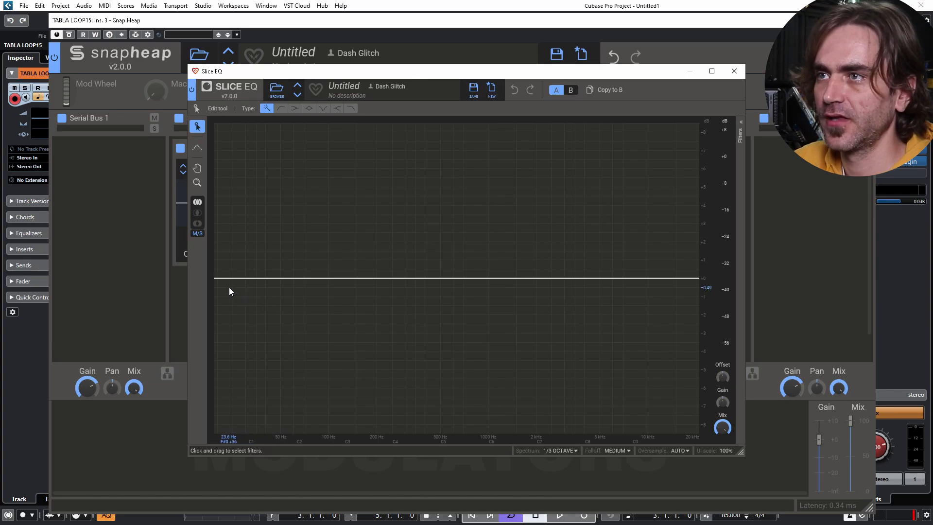
left_click_drag(224, 288, 251, 279)
left_click_drag(248, 311, 888, 450)
left_click(740, 123)
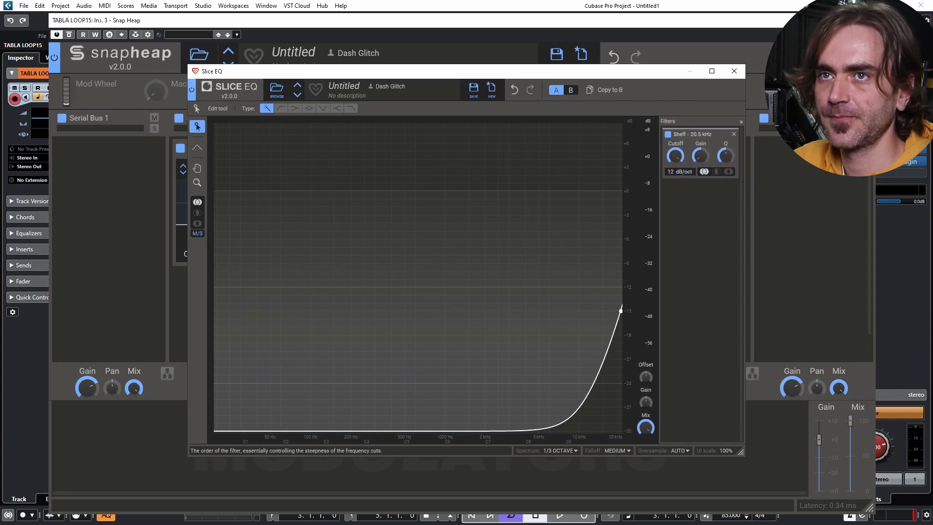
mouse_move(679, 172)
left_mouse_down()
mouse_move(680, 153)
mouse_move(679, 178)
mouse_move(680, 158)
mouse_move(679, 177)
mouse_move(680, 165)
left_mouse_up()
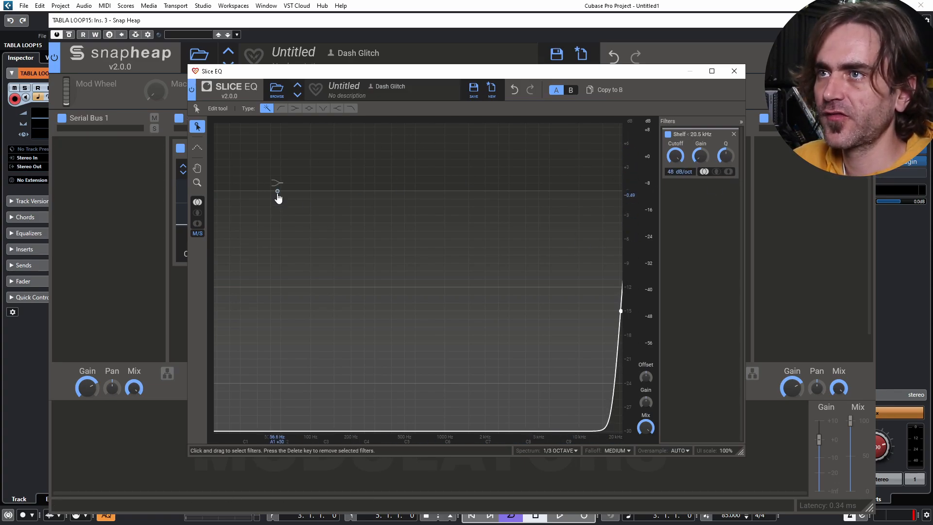
- Add two peak filters on the 0 dB line with cutoffs of 55 Hz and 110 Hz
left_click(314, 191)
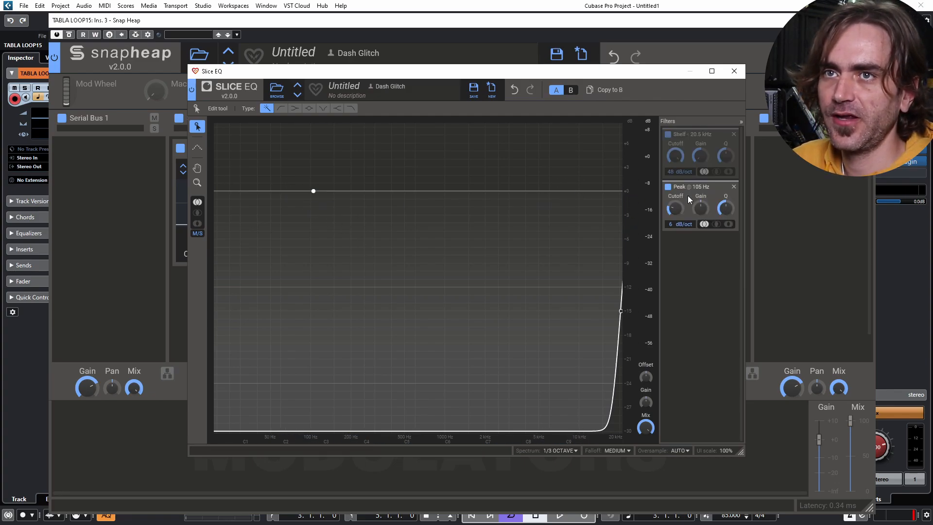
right_click(675, 209)
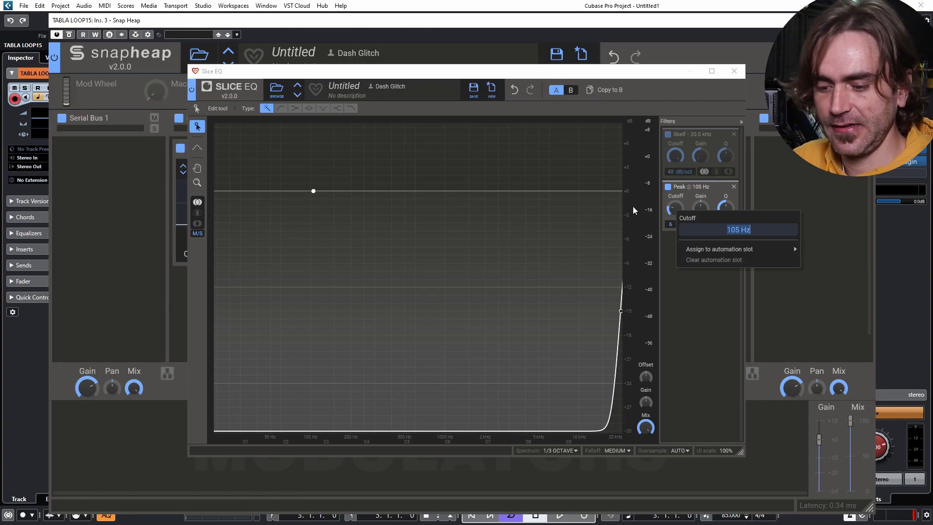
type("55")
key("Return")
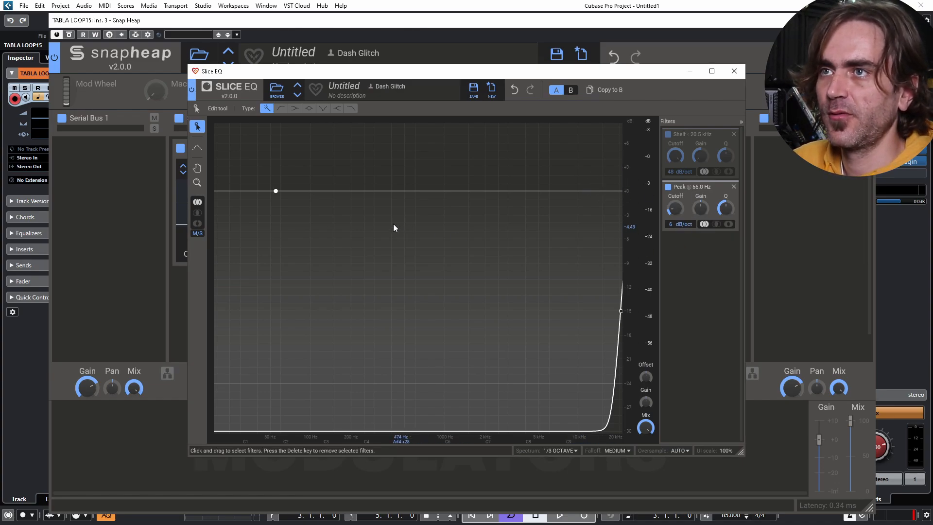
left_click(325, 191)
right_click(675, 261)
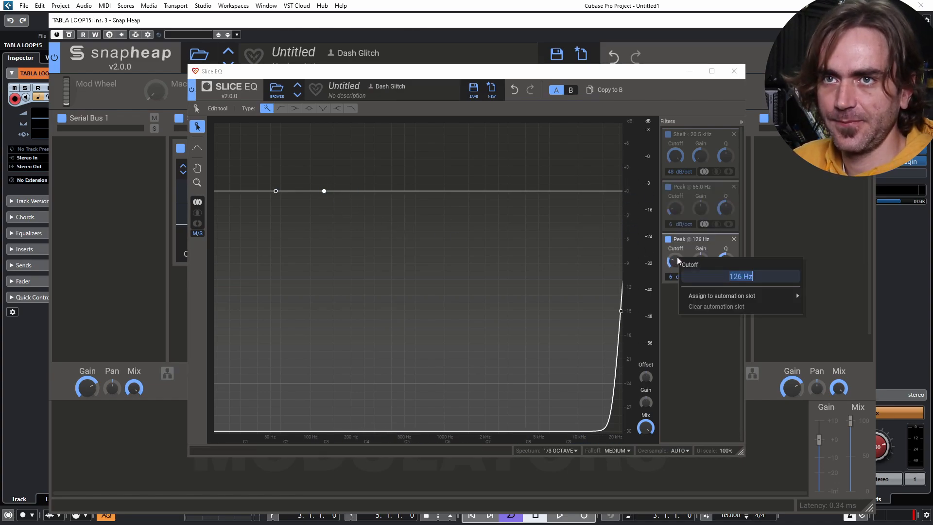
type("110")
key("Return")
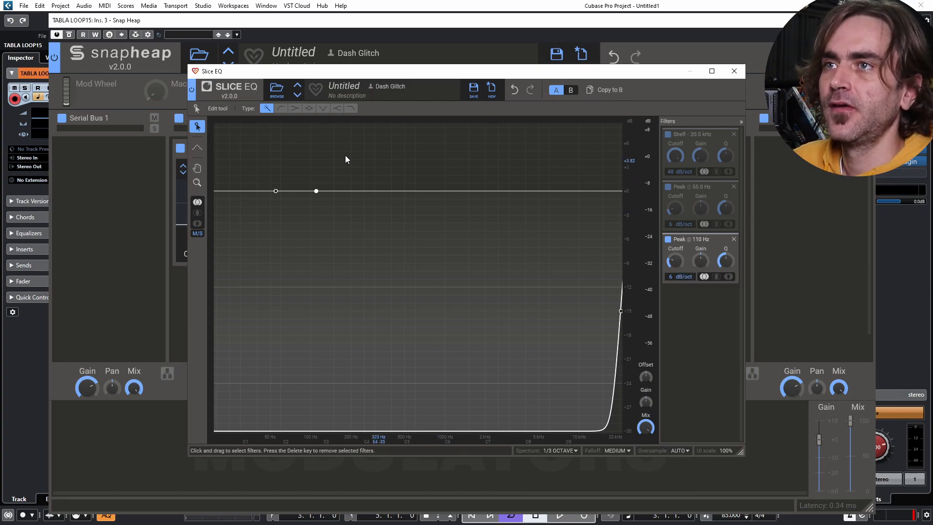
- Add three more peak filters on the 0 dB line with cutoffs of 220 Hz, 440 Hz and 880 Hz
left_click(350, 191)
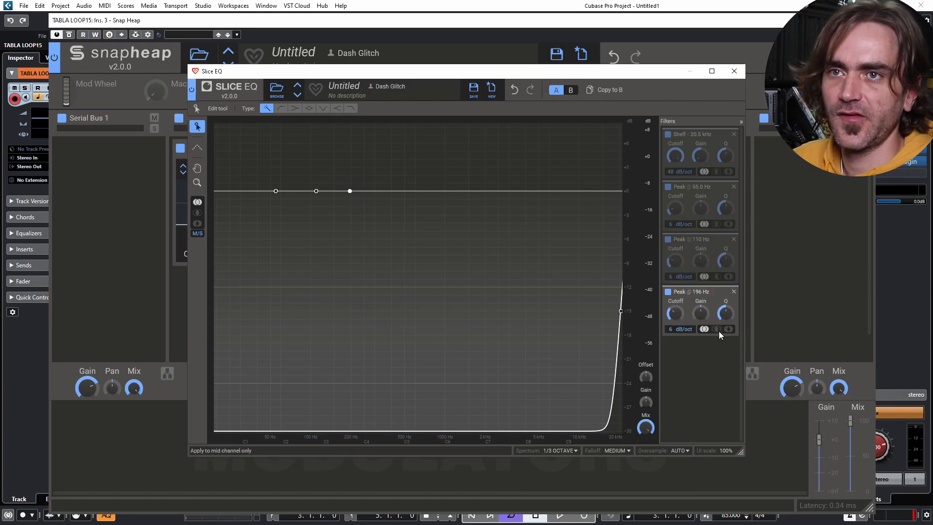
right_click(676, 316)
type("440")
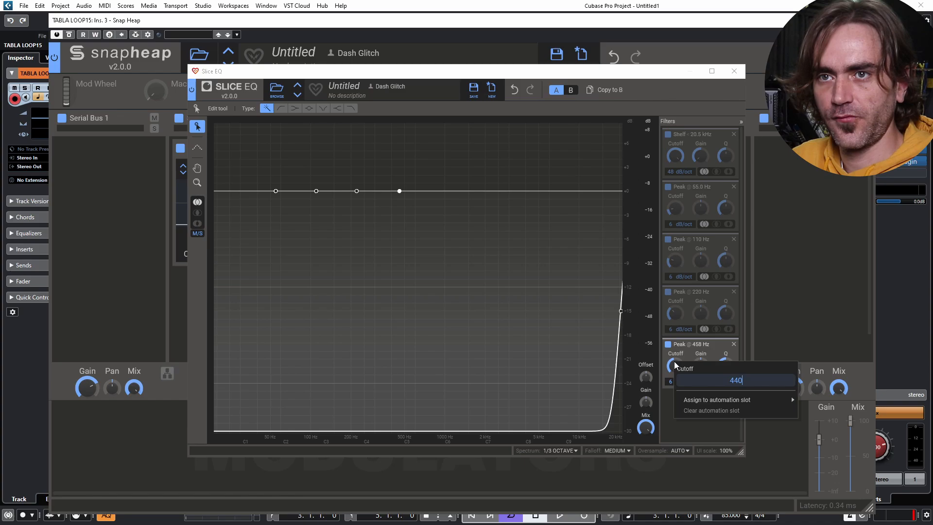
key("Return")
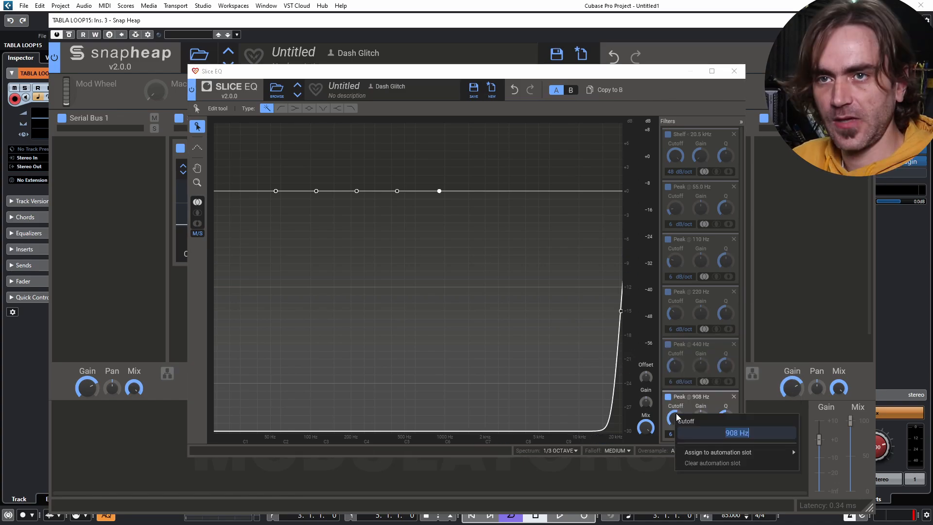
type("880")
key("Return")
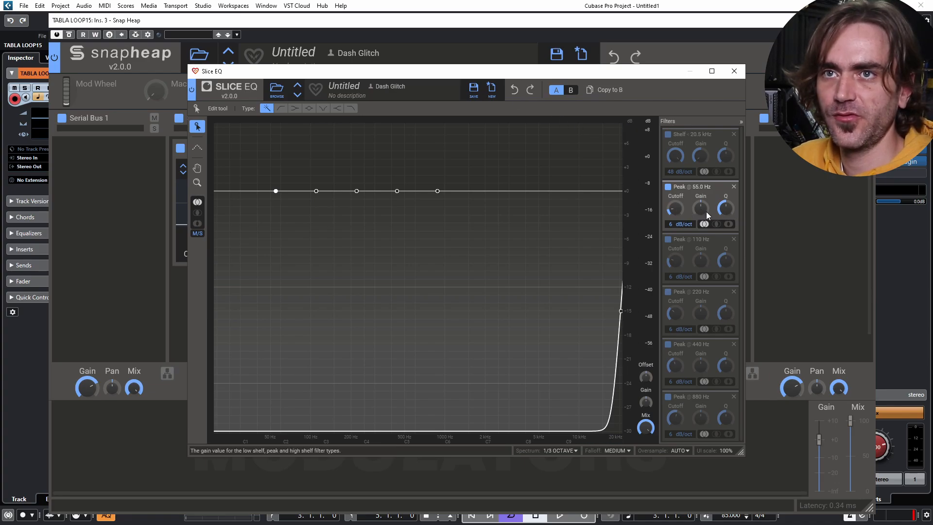
- Give the 55 Hz peak a 96 dB/oct slope and maximum Q, testing it at raised gain before resetting the gain
left_click_drag(700, 208, 700, 160)
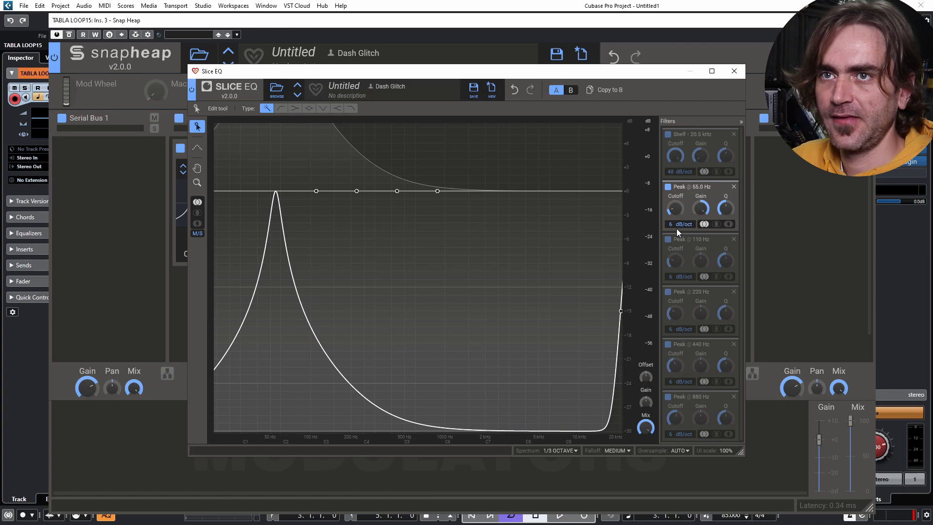
left_click_drag(675, 224, 676, 180)
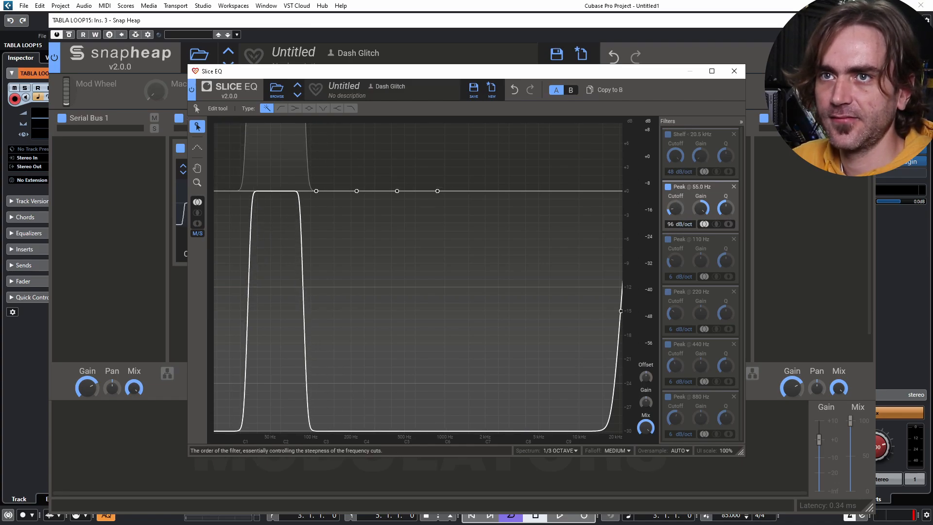
left_click_drag(724, 208, 725, 178)
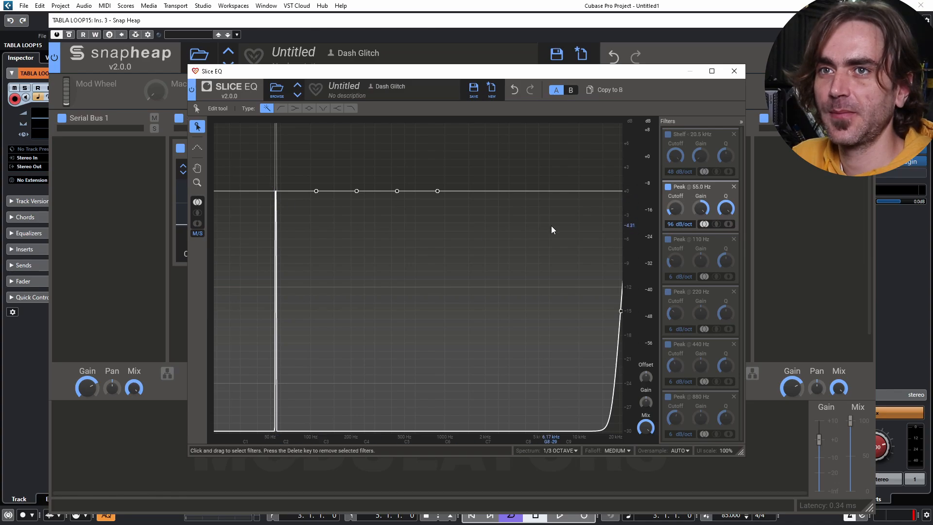
double_click(701, 208)
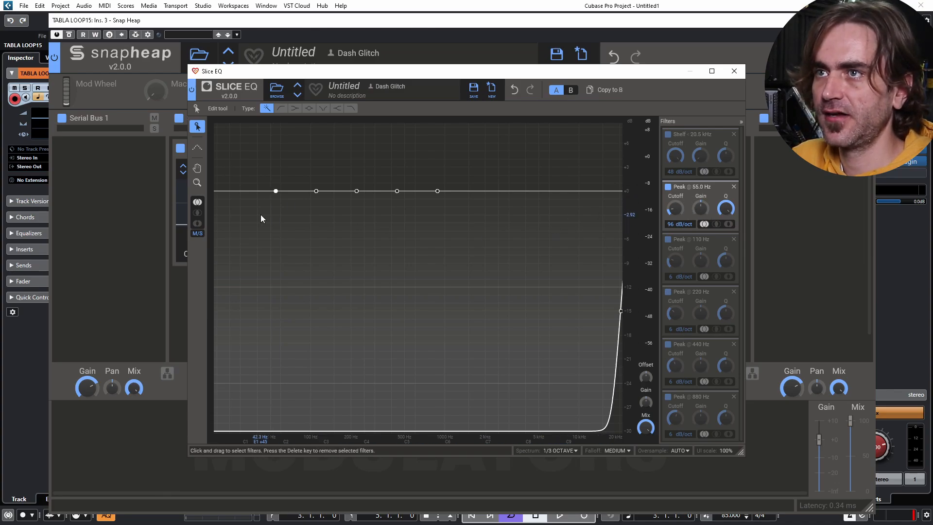
- Give the 110 Hz peak a 96 dB/oct slope and maximum Q, and raise the gain of the 110 Hz and 55 Hz peaks
left_click(316, 192)
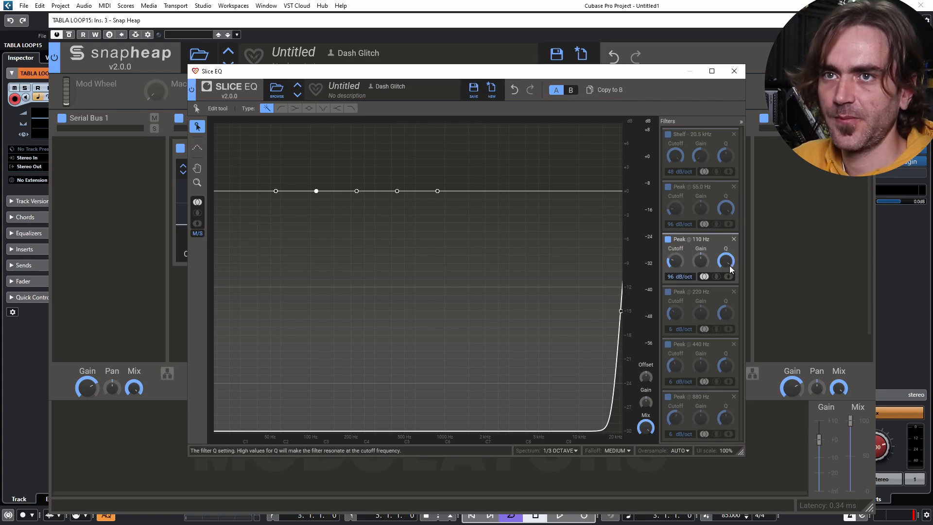
left_click_drag(700, 261, 701, 228)
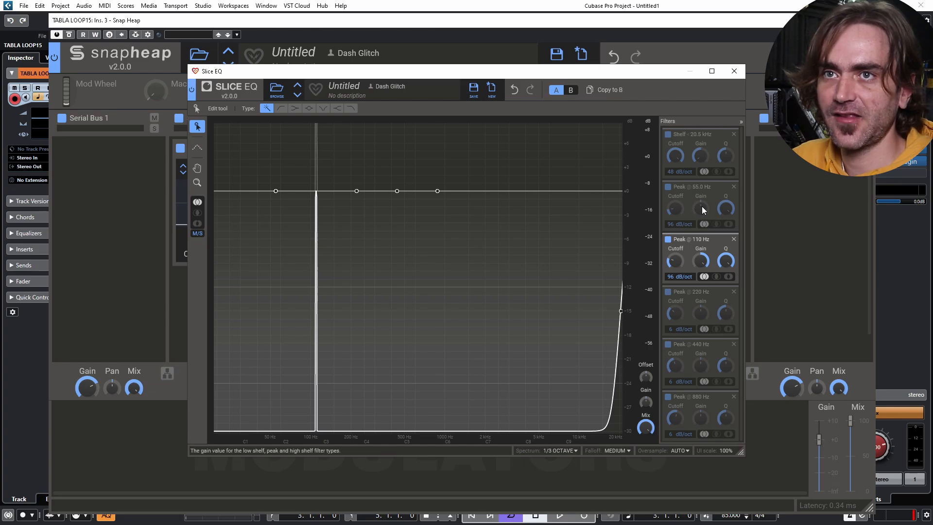
left_click_drag(699, 208, 699, 175)
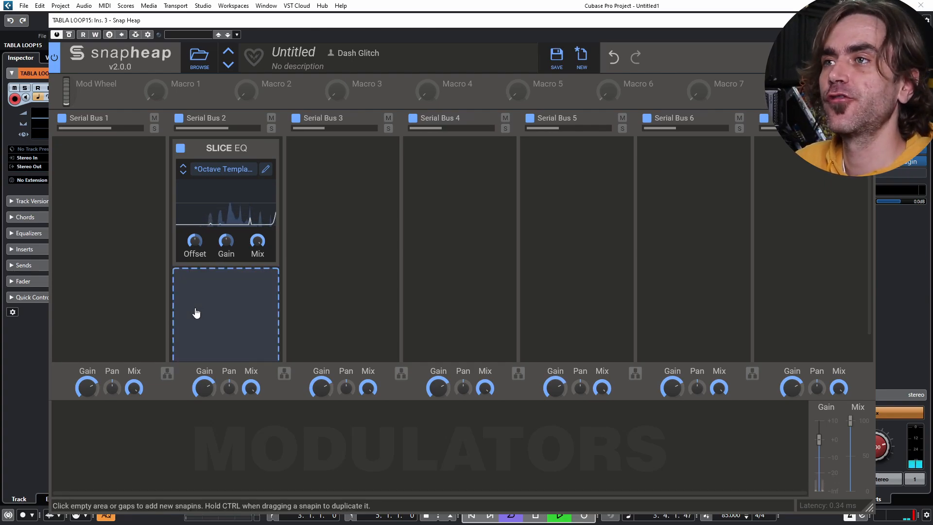
- Set the Slice EQ offset to -1 semitone, reset the gain of Serial Bus 2 and adjust the Slice EQ's output gain
right_click(194, 241)
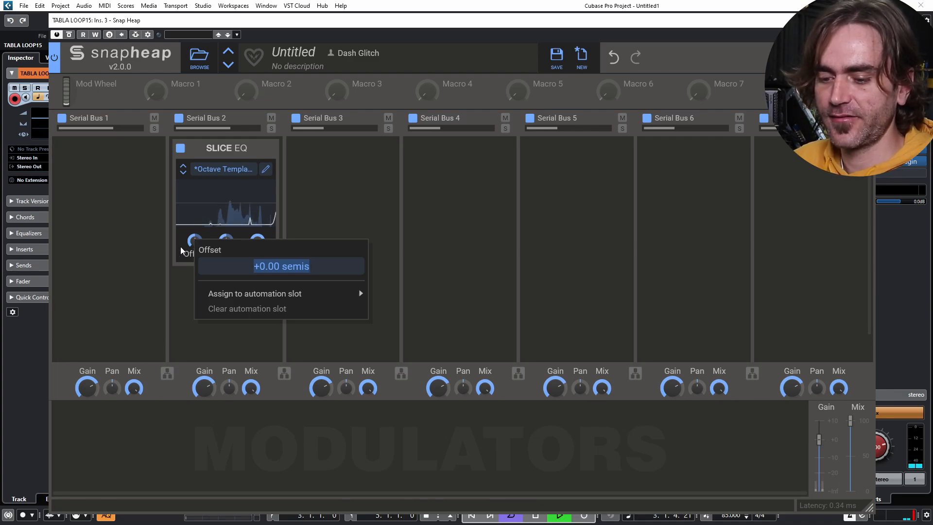
type("-1")
key("Return")
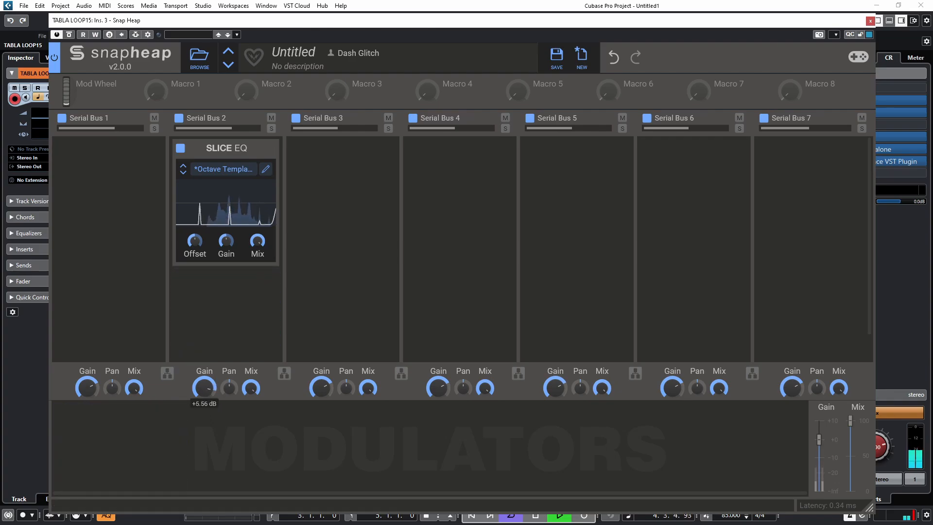
double_click(211, 384)
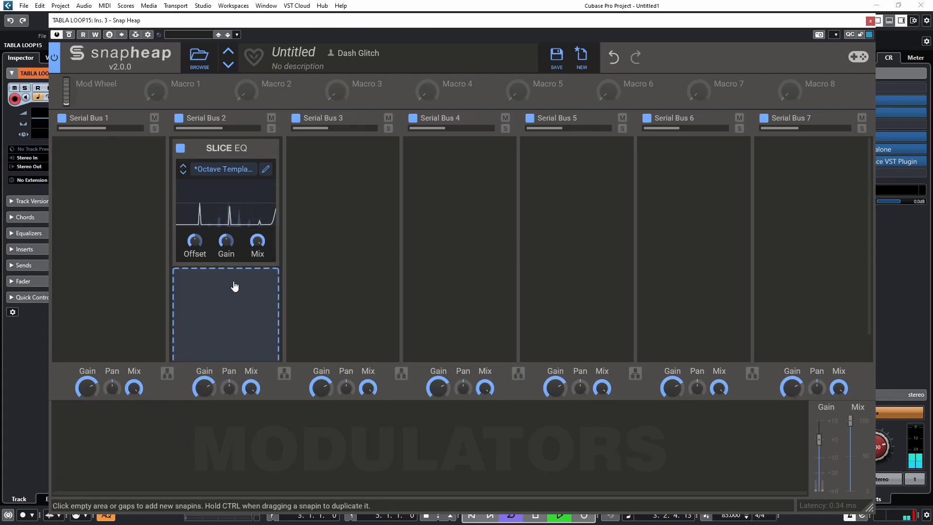
left_click_drag(227, 242, 226, 234)
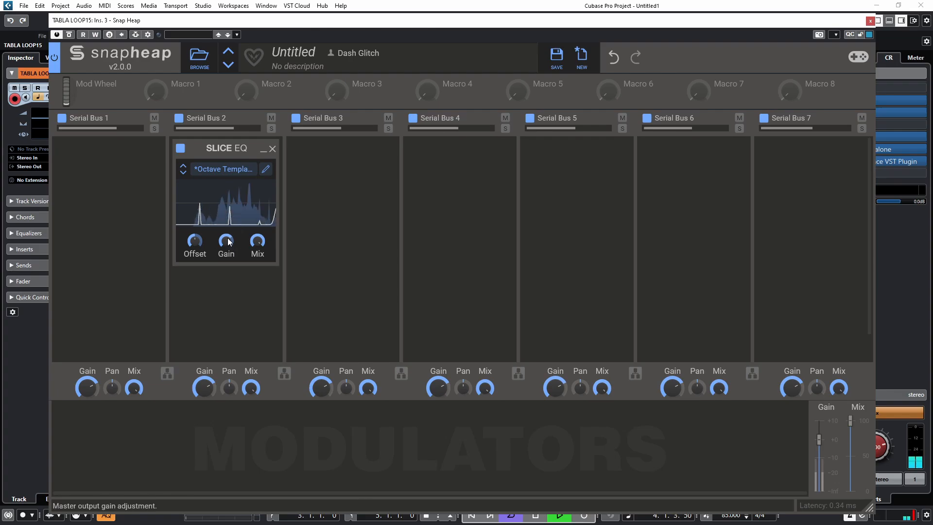
left_click_drag(228, 239, 223, 244)
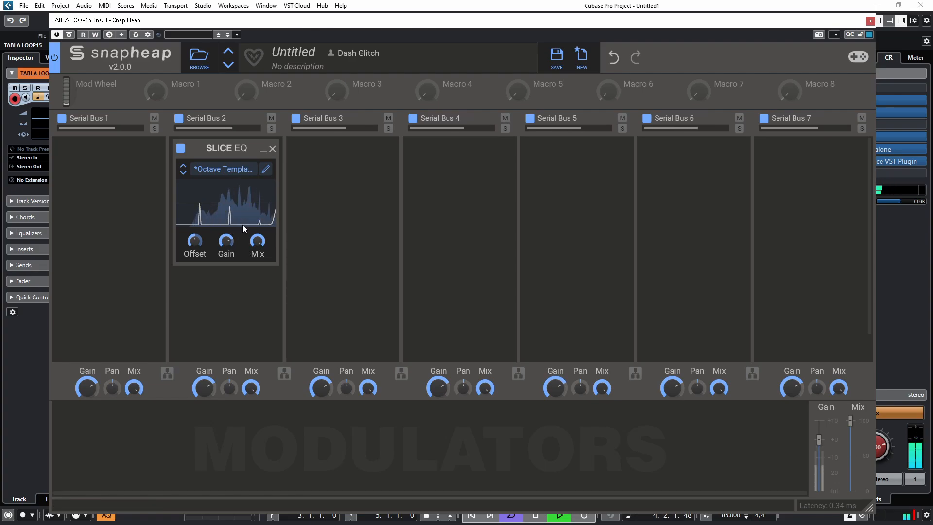
- Set the Slice EQ offset to +3 semitones and save the patch as C in a new user subfolder named Spectrals
right_click(195, 241)
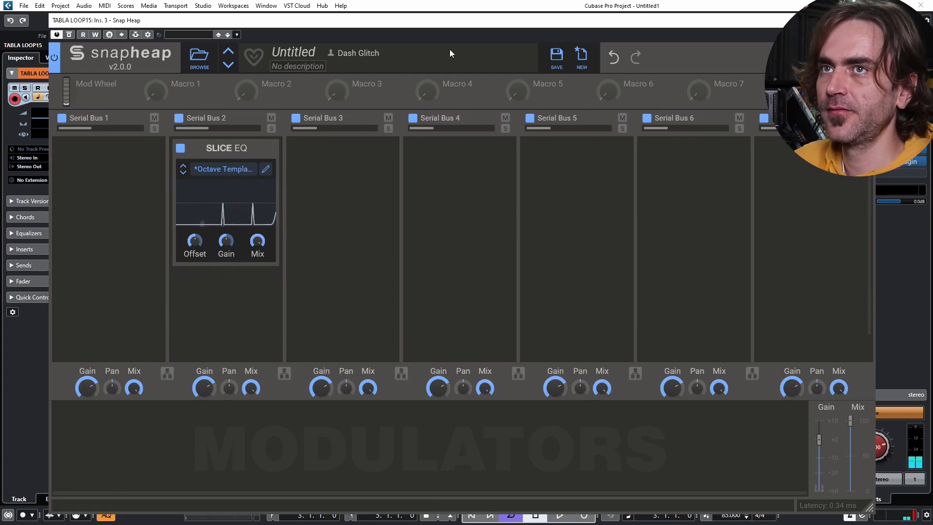
left_click(554, 61)
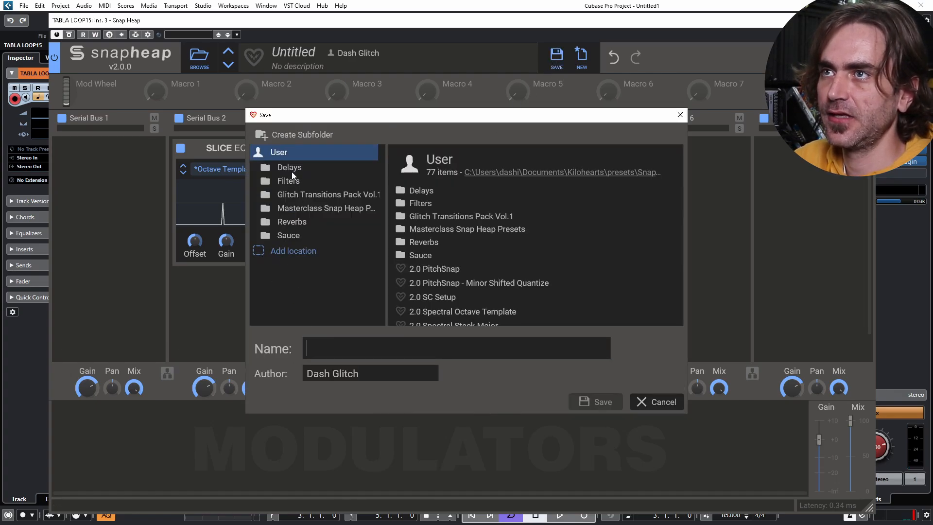
left_click(301, 135)
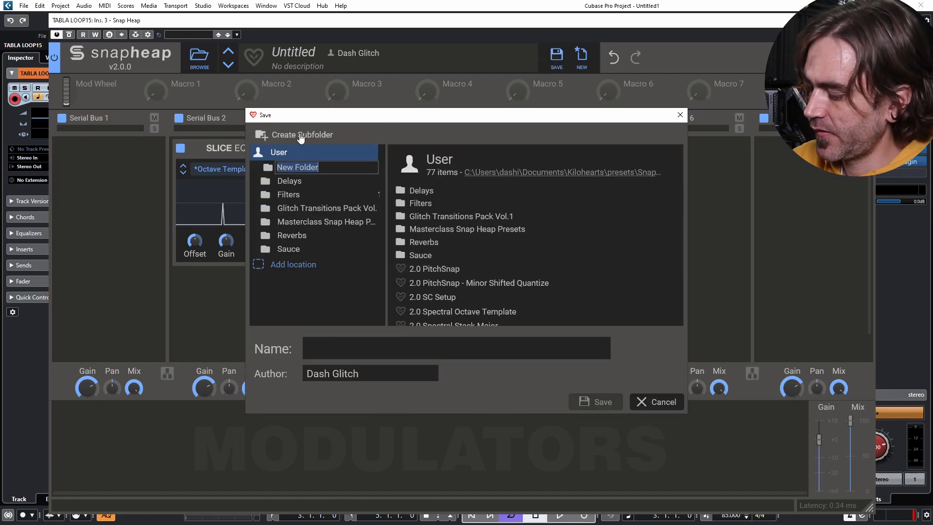
type("Spectrals")
key("Return")
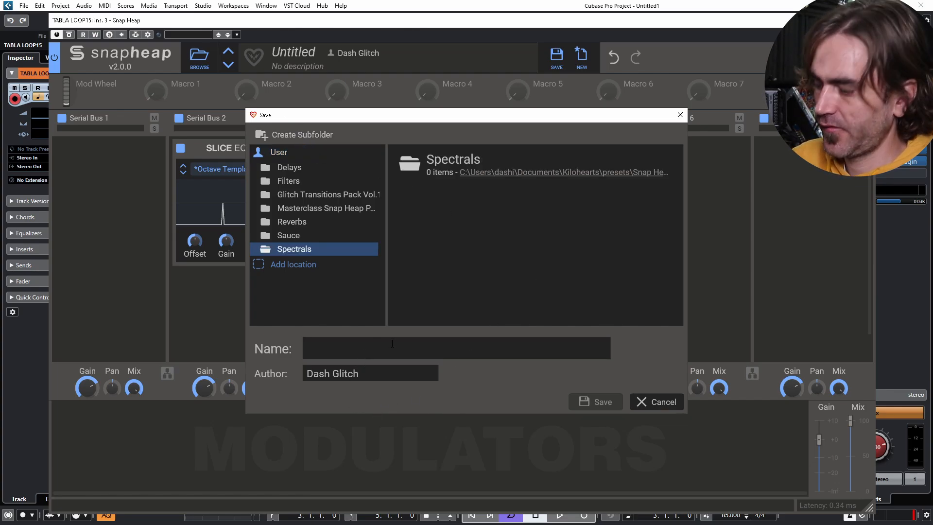
type("C")
key("Return")
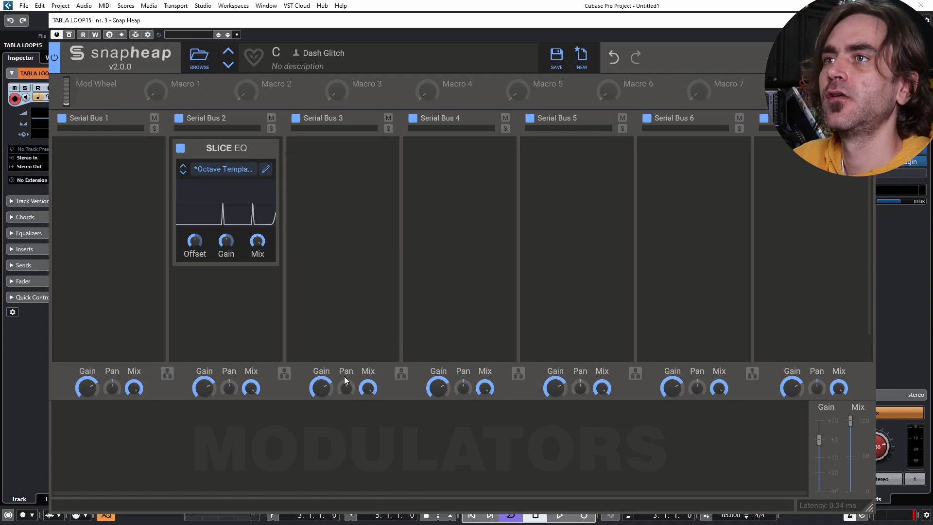
- Set the Slice EQ offset to +4 semitones and save the patch as C# in the Spectrals folder
right_click(196, 240)
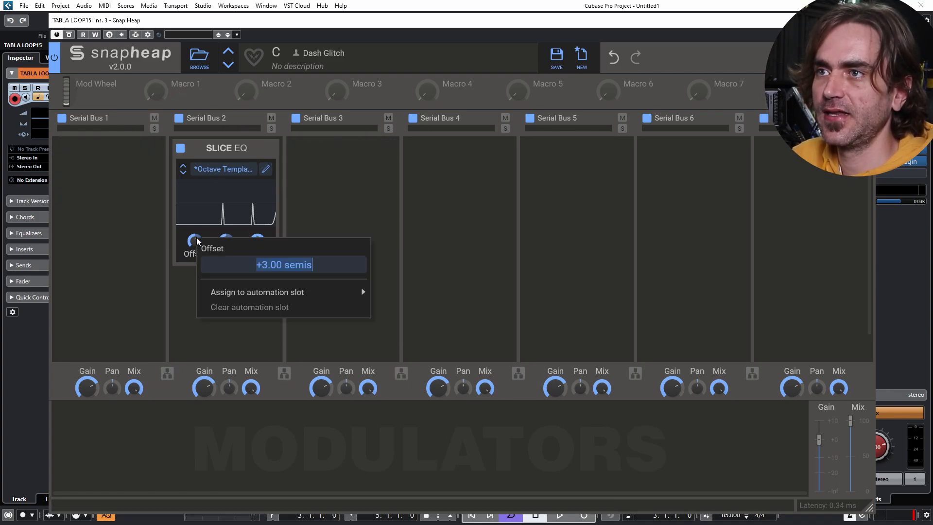
type("4")
key("Return")
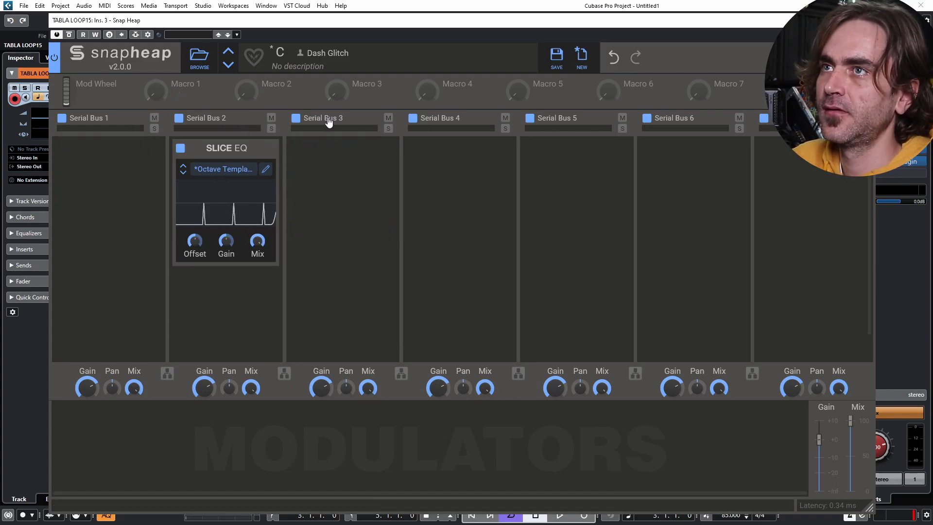
left_click(557, 56)
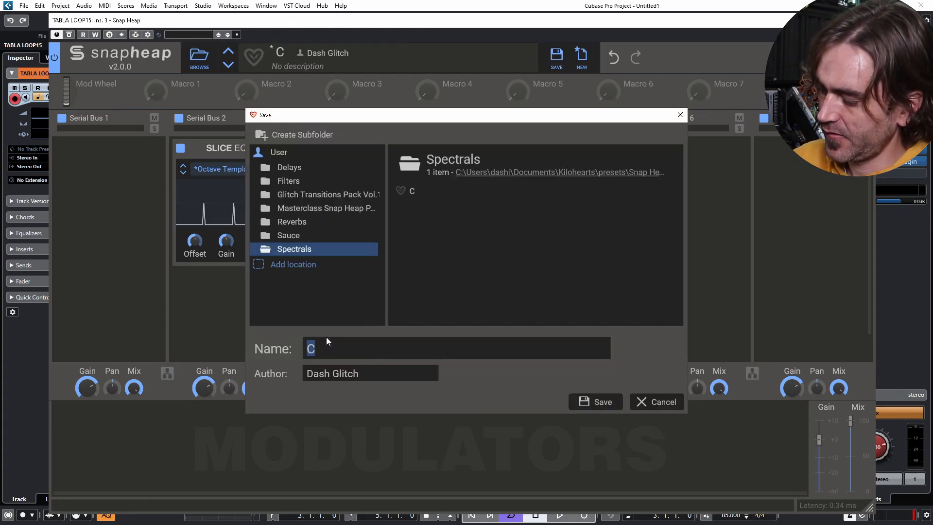
type("#")
key("Return")
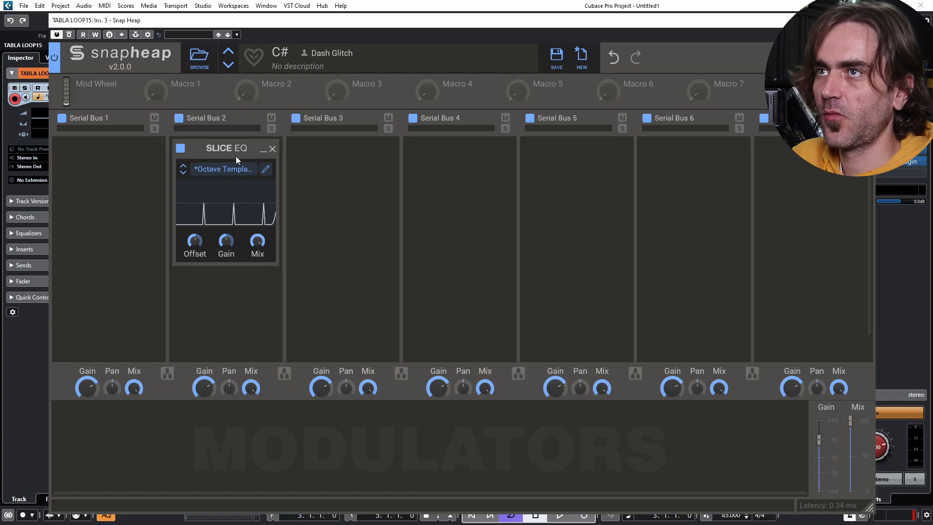
- Set the Slice EQ offset for the note D and save the patch as D in the Spectrals folder
right_click(199, 243)
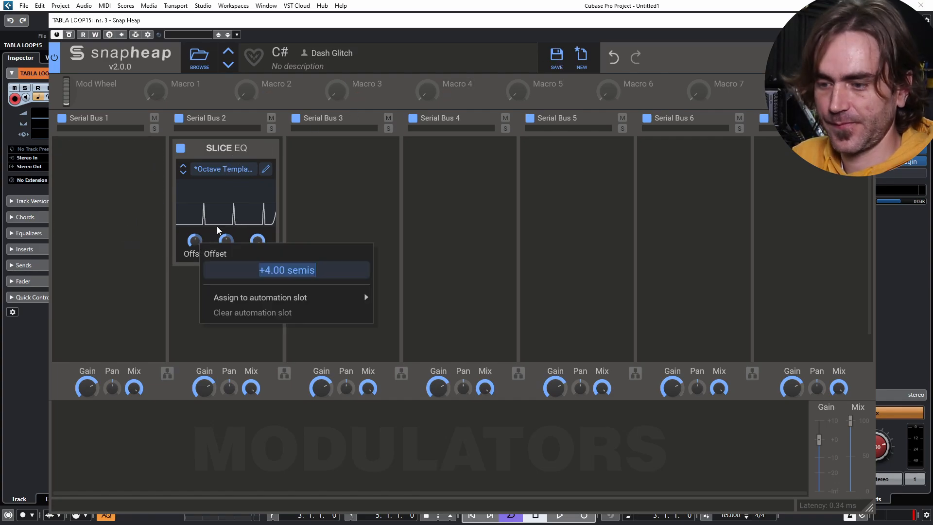
type("0")
key("Return")
key("ctrl+s")
type("D")
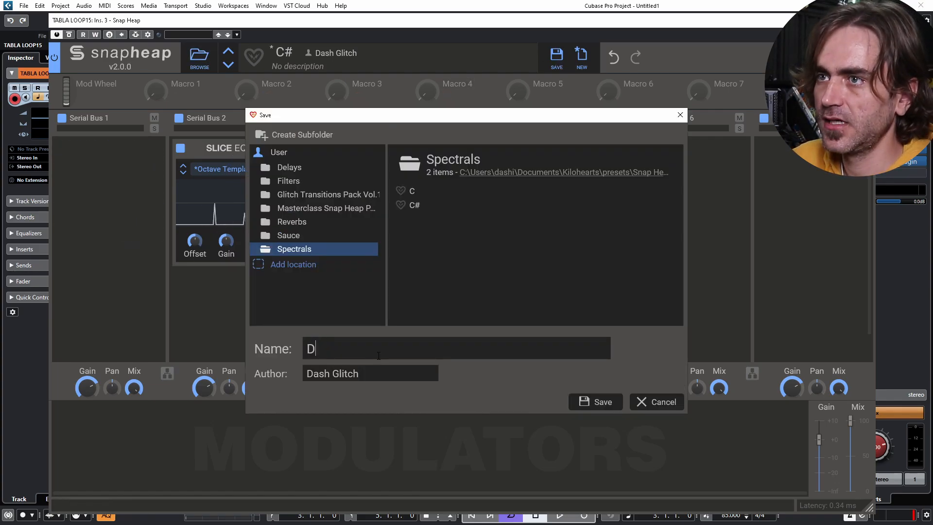
key("Return")
- Set the Slice EQ offset to +6 semitones and save the patch as D# in the Spectrals folder
right_click(198, 239)
type("6")
key("Return")
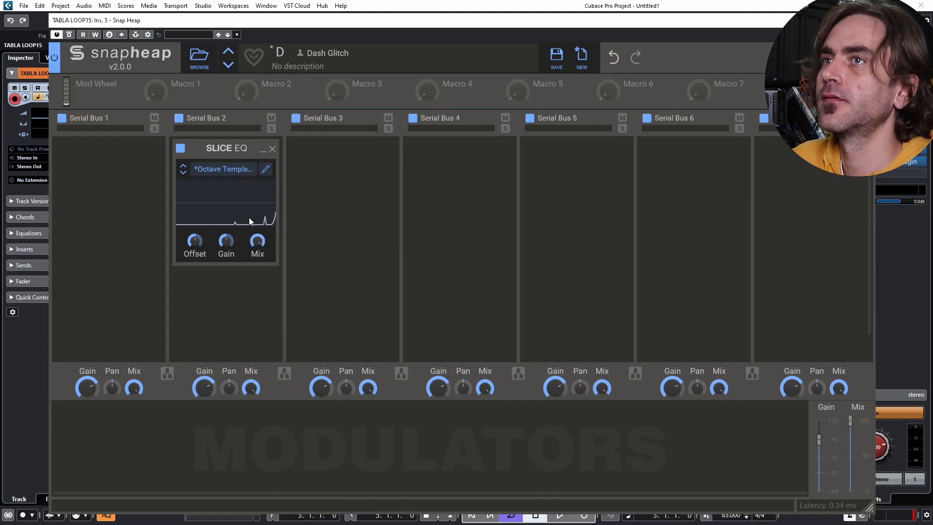
left_click(554, 62)
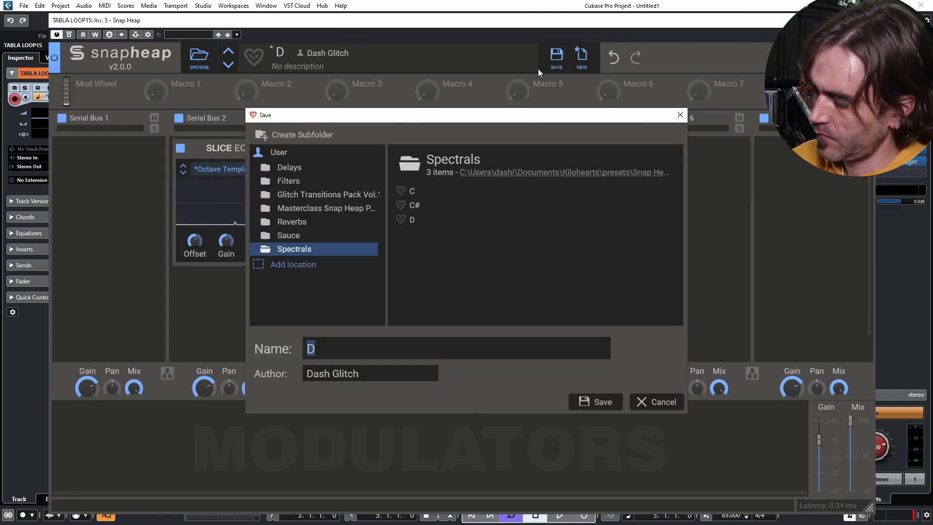
type("D#")
key("Return")
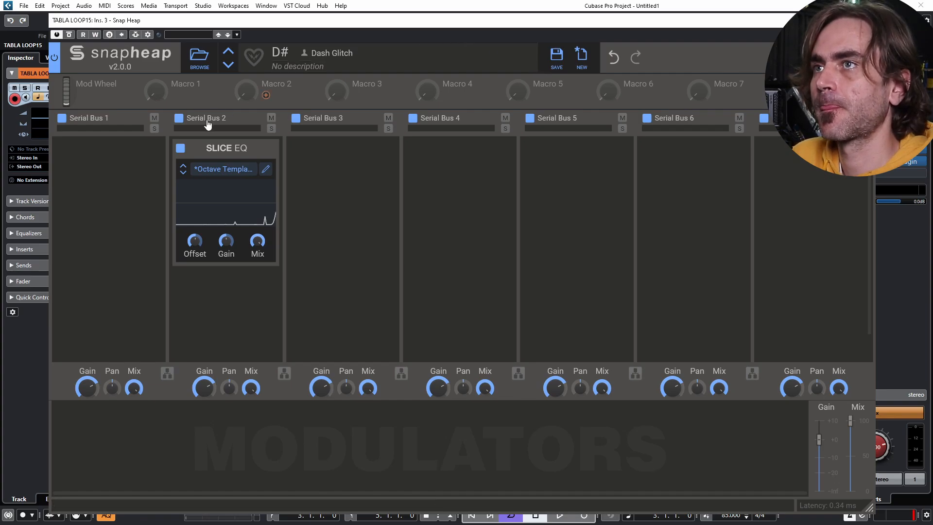
- Set the Slice EQ offset to -2 semitones
right_click(195, 241)
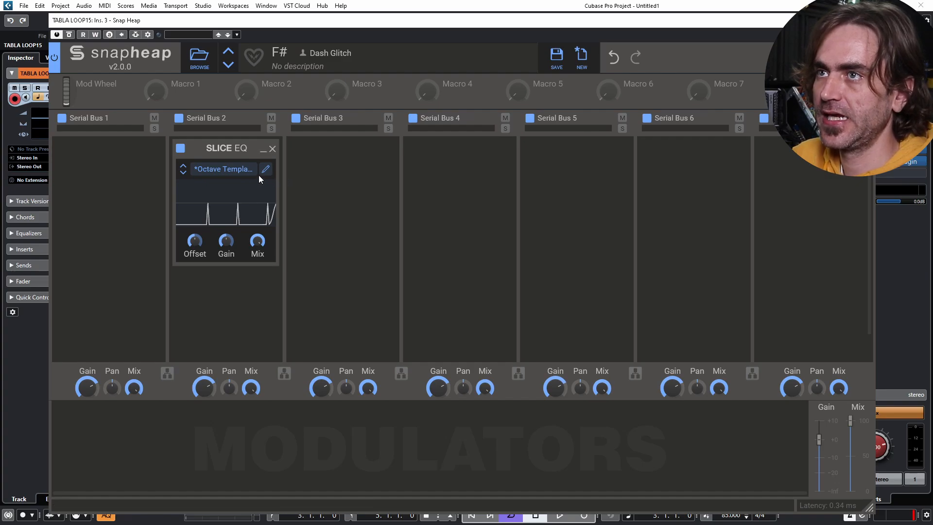
right_click(195, 238)
type("-2")
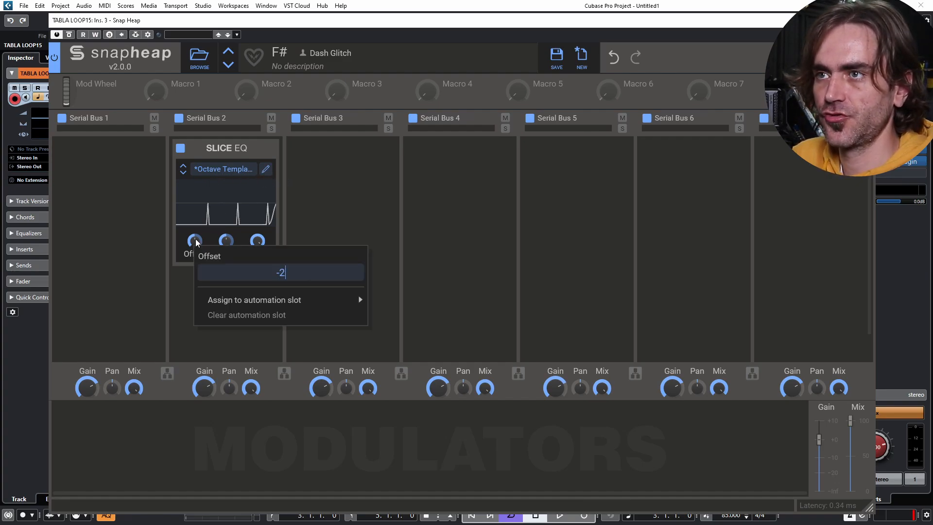
key("Return")
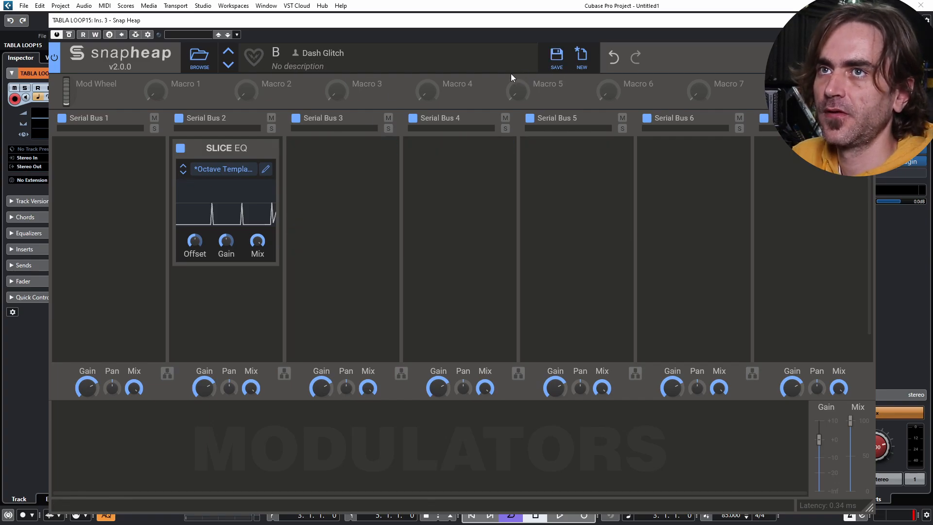
- Start a new patch and add a nested Snap Heap effect to Serial Bus 2
left_click(581, 56)
left_click(270, 194)
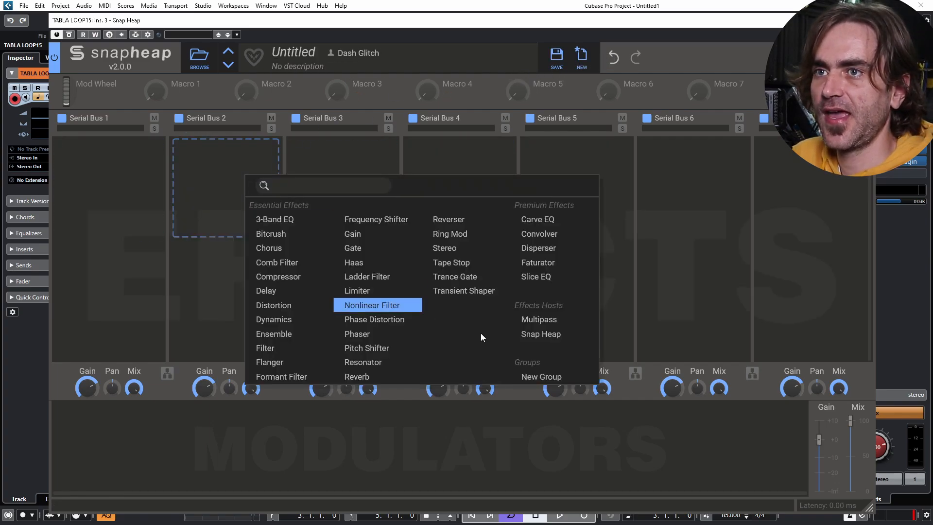
left_click(524, 333)
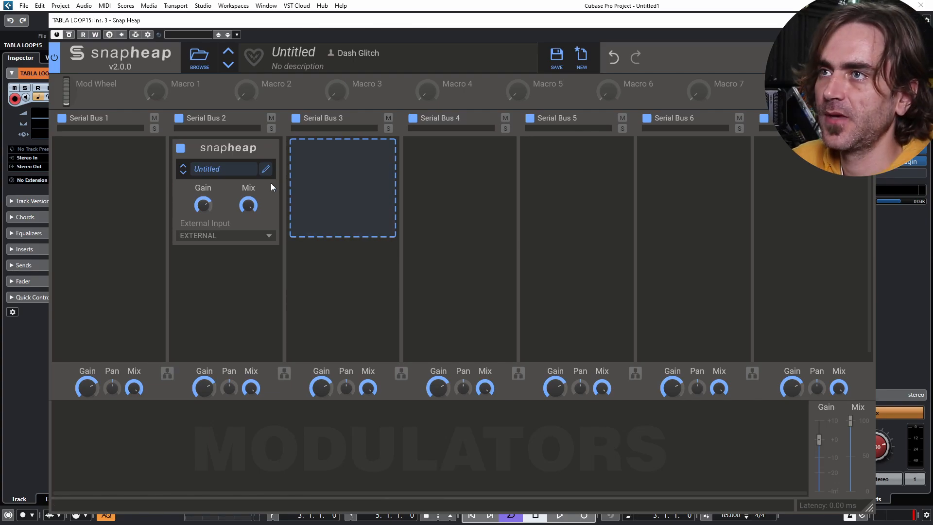
- Load the user preset C from the Spectrals folder into the nested Snap Heap
left_click(227, 170)
left_click(253, 214)
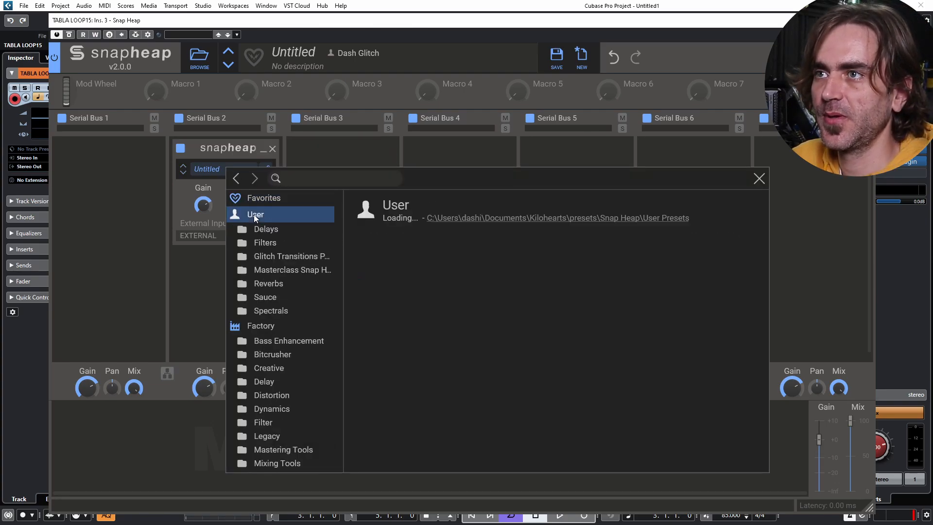
left_click(268, 312)
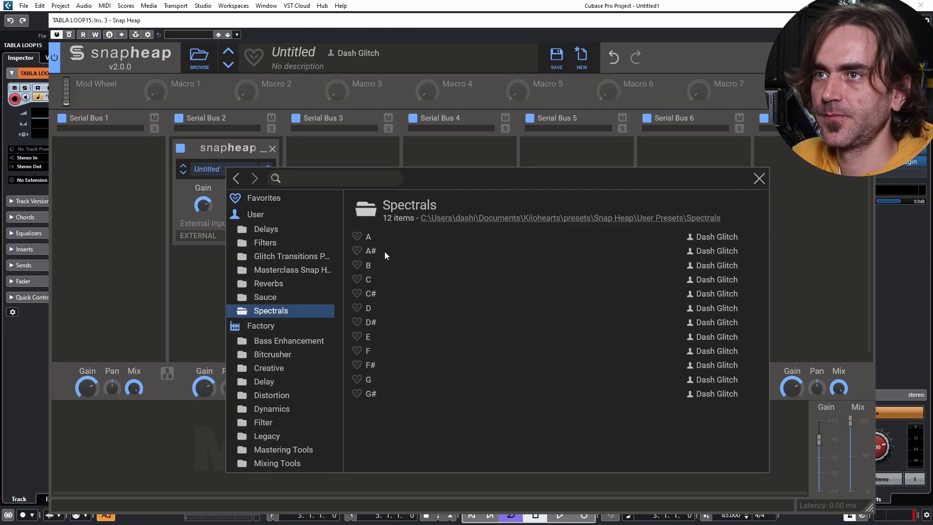
left_click(374, 278)
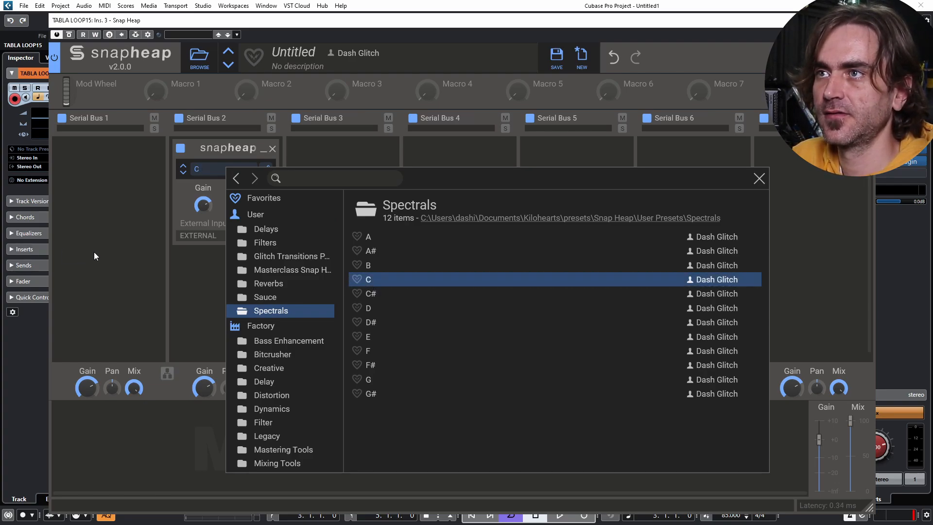
left_click(217, 168)
- Duplicate the nested Snap Heap onto two neighbouring buses and link the three as Parallel Buses 2a, 2b and 2c
left_click_drag(214, 150, 331, 151)
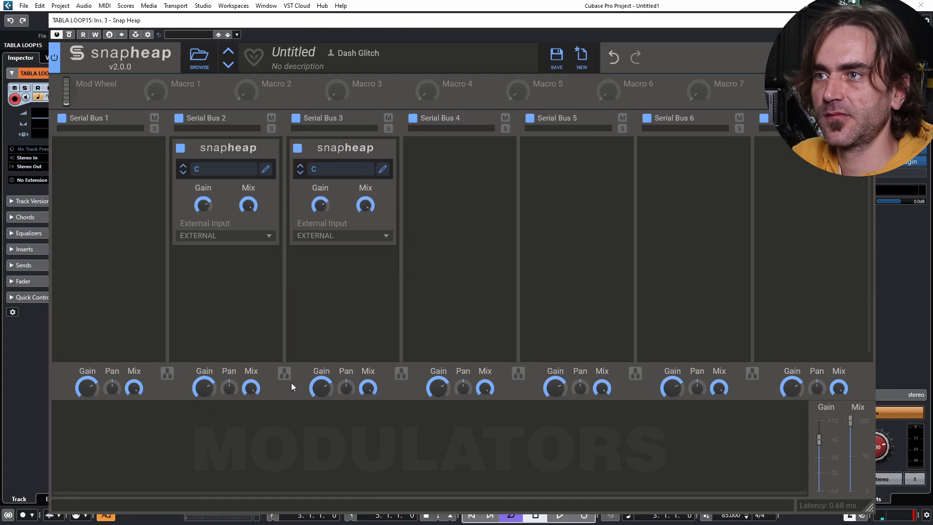
left_click(284, 373)
left_click(401, 373)
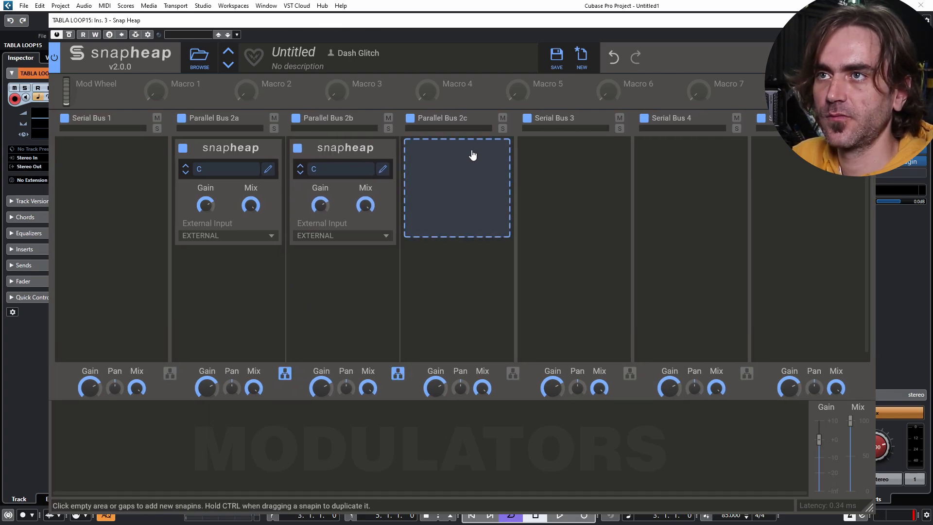
left_click_drag(357, 156, 406, 193)
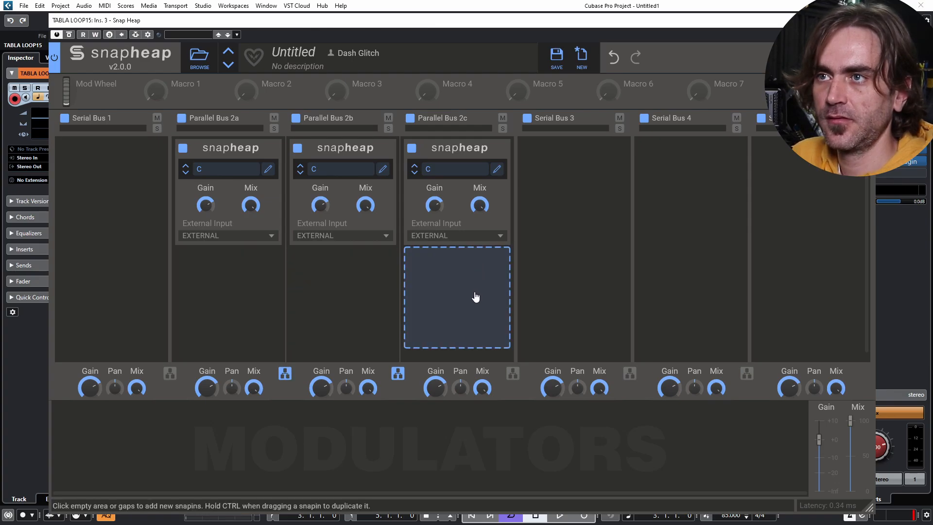
- Load the Spectrals presets D# on Parallel Bus 2b and G on Parallel Bus 2c, and play the loop
left_click(322, 170)
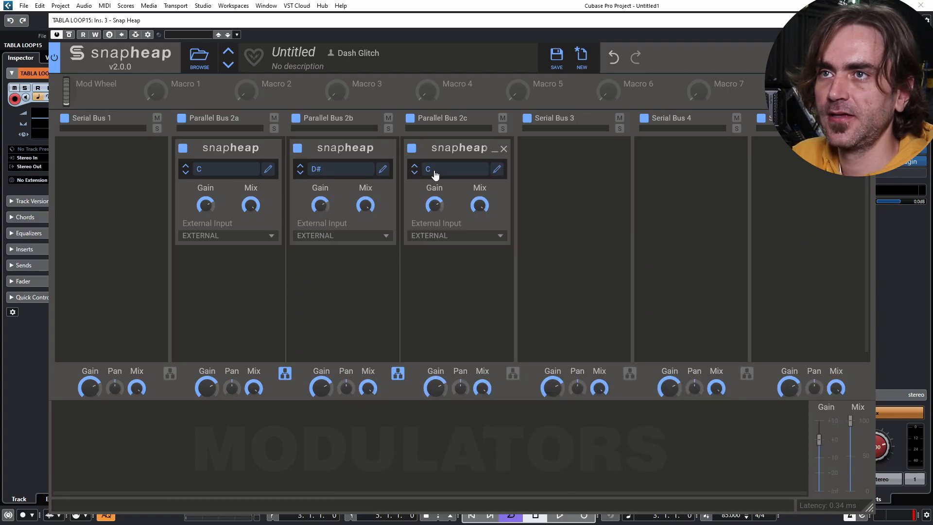
left_click(433, 170)
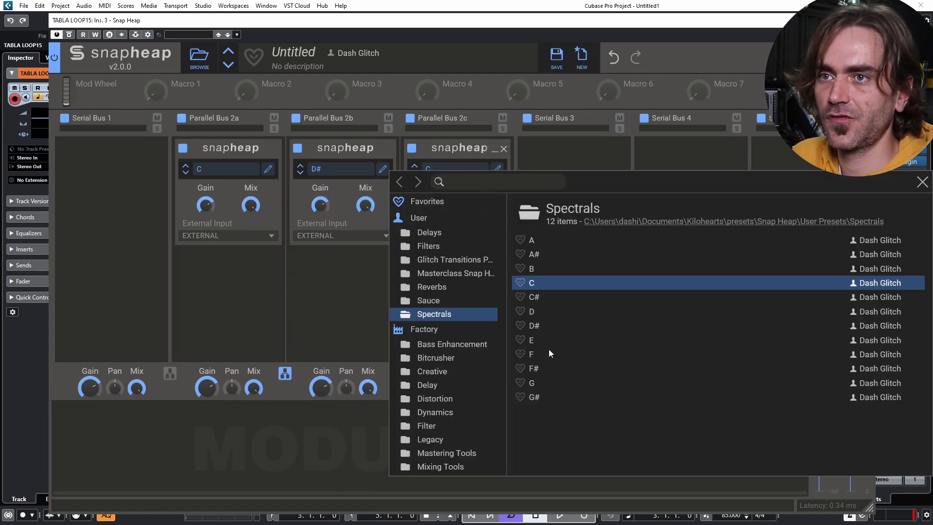
double_click(531, 383)
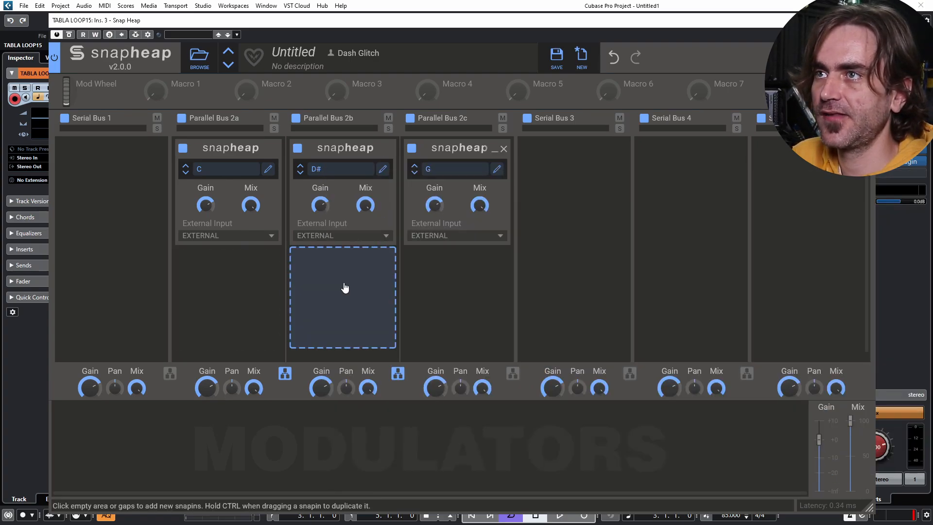
key("space")
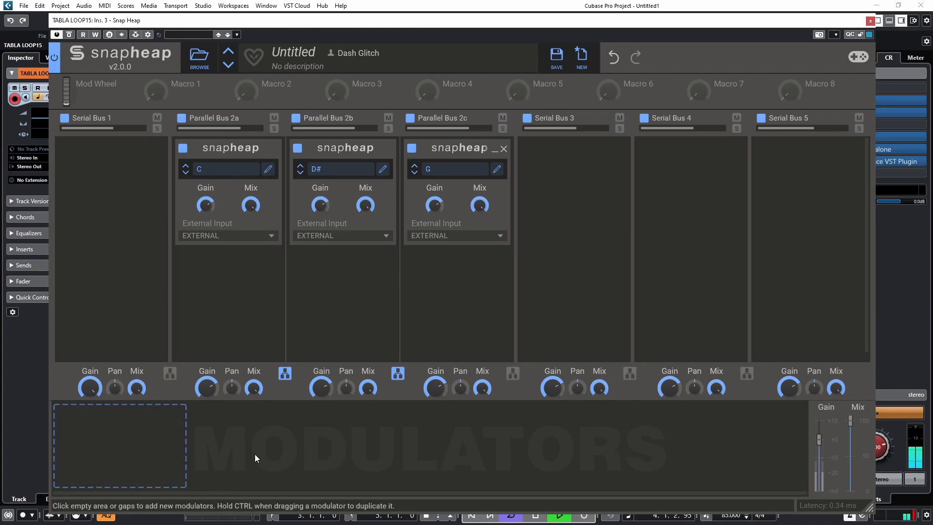
- Add a Transient Shaper to Serial Bus 1 with raised attack, full pump and reduced sustain
left_click(126, 179)
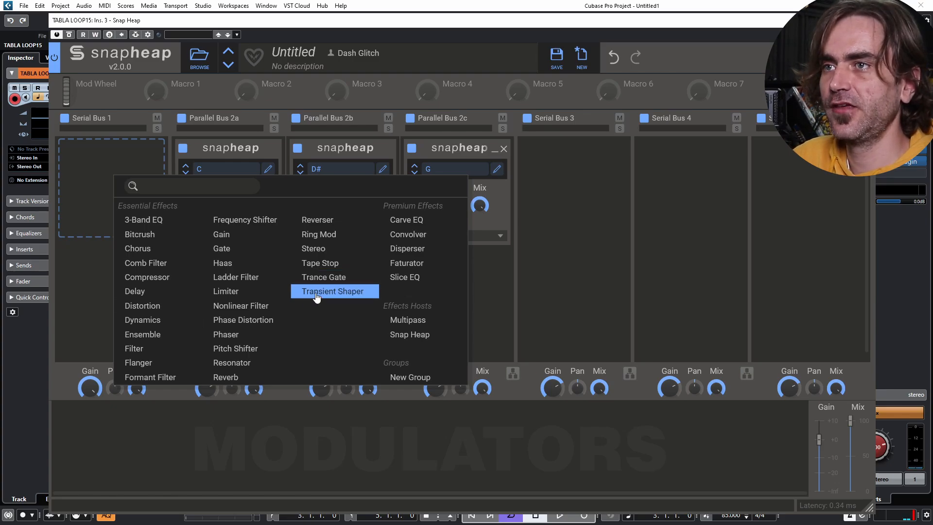
left_click(316, 294)
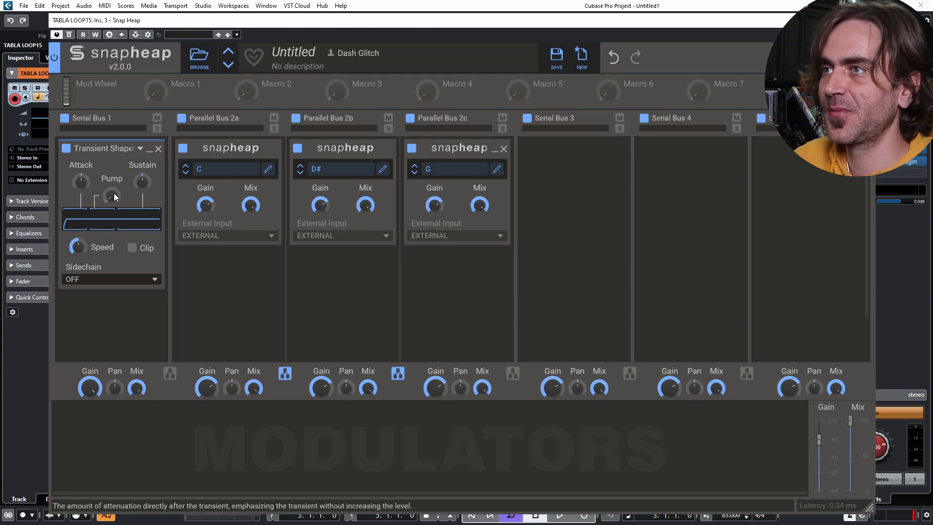
left_click_drag(113, 195, 142, 218)
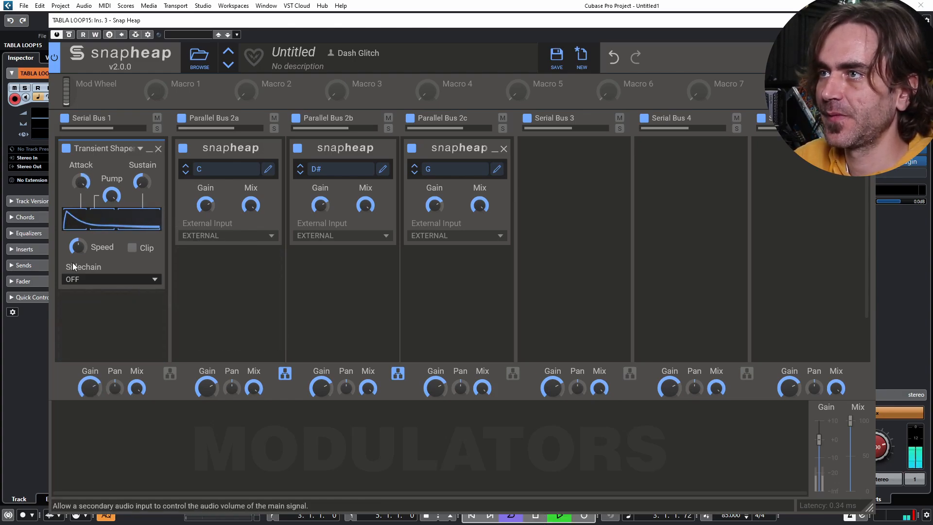
- Duplicate the Transient Shaper within Serial Bus 1, minimize the original and remove the duplicate
left_click_drag(77, 148, 92, 301)
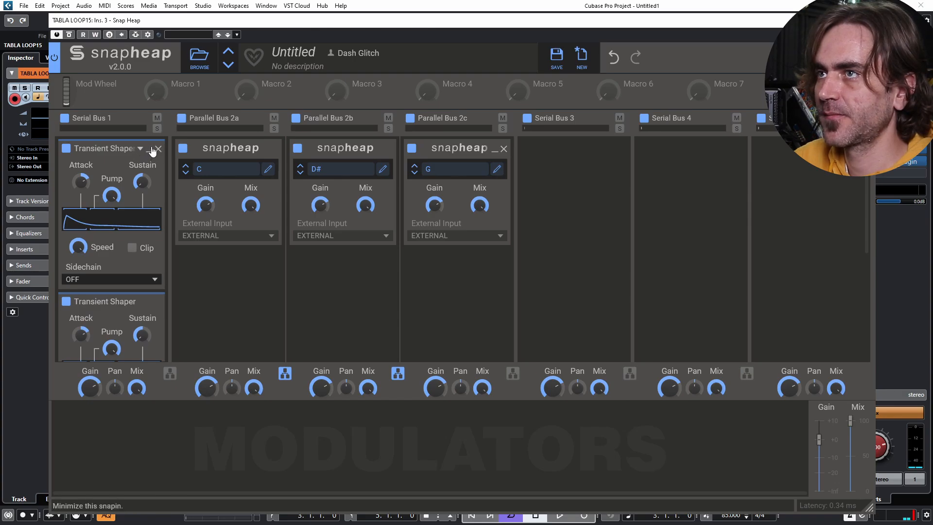
left_click(149, 149)
left_click(159, 168)
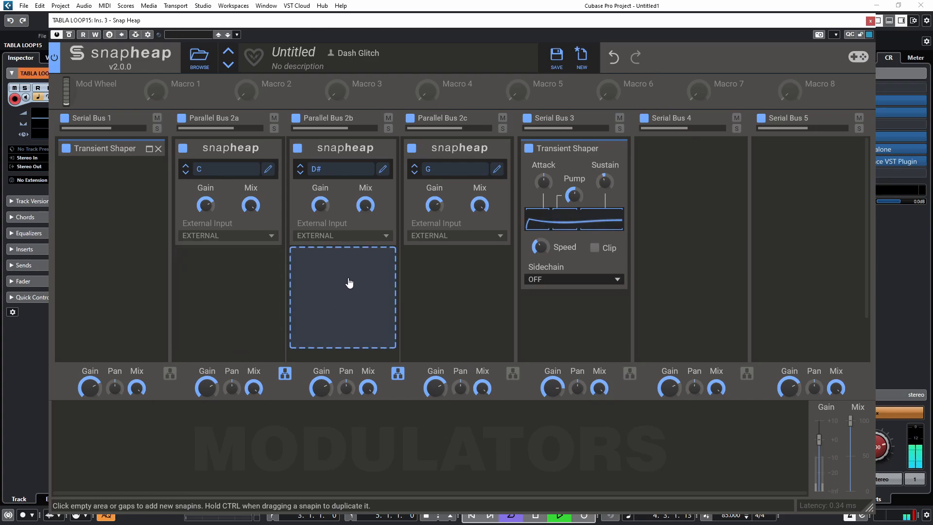
- Add a Reverser to Parallel Bus 2b, a Reverb to Parallel Bus 2c and a Filter to Parallel Bus 2a
key("space")
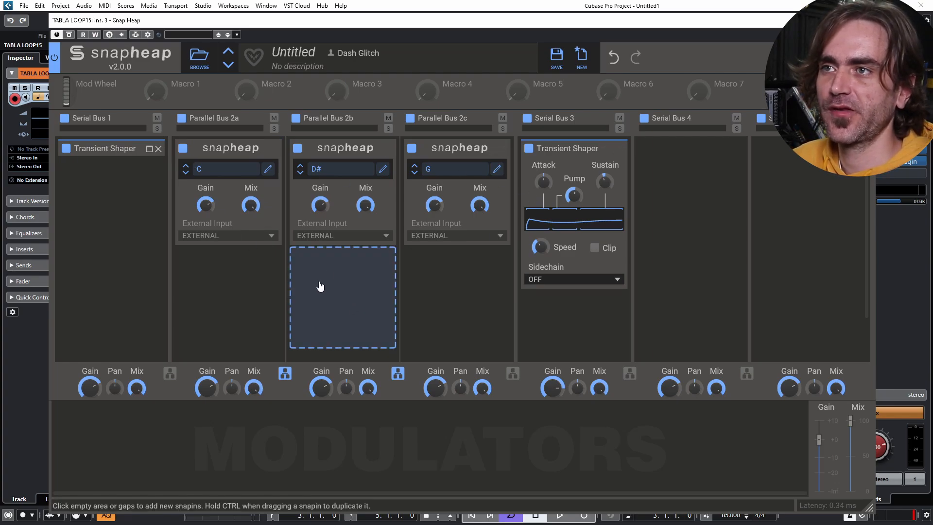
left_click(325, 284)
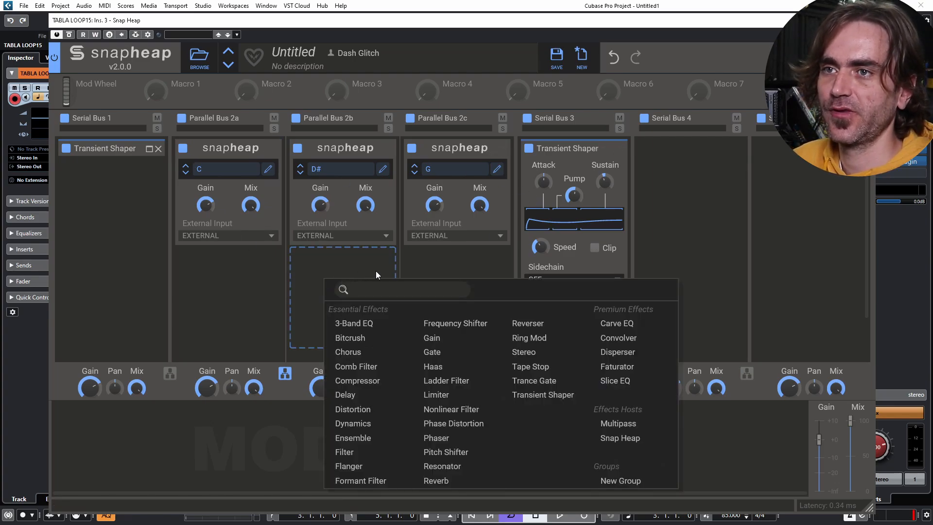
left_click(543, 324)
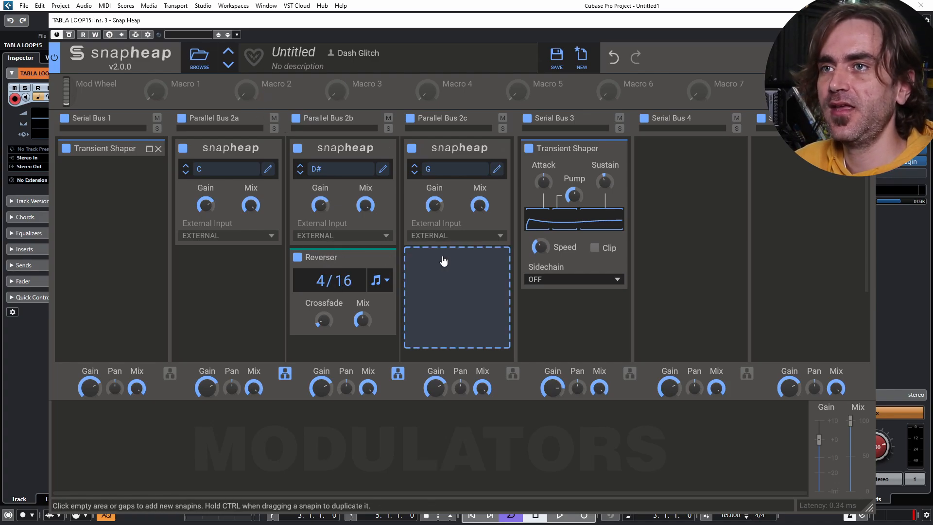
left_click(458, 258)
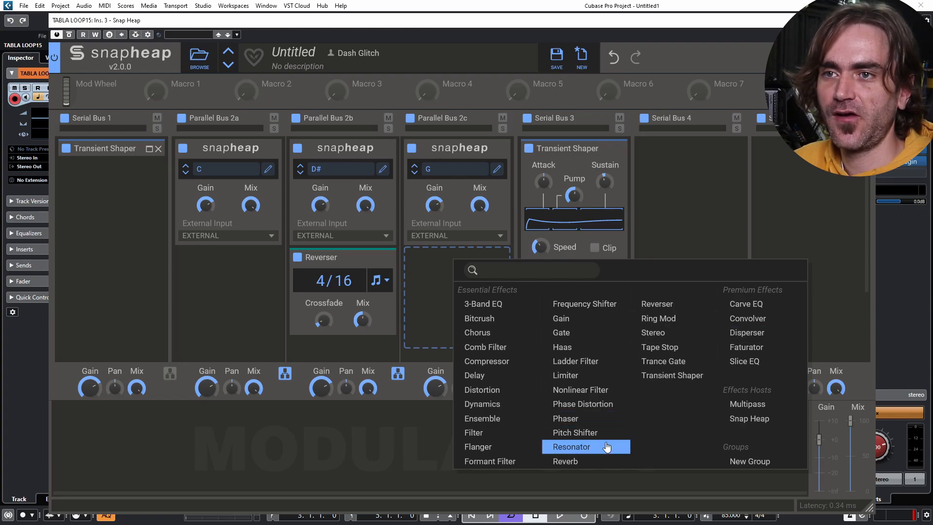
left_click(565, 461)
left_click(213, 272)
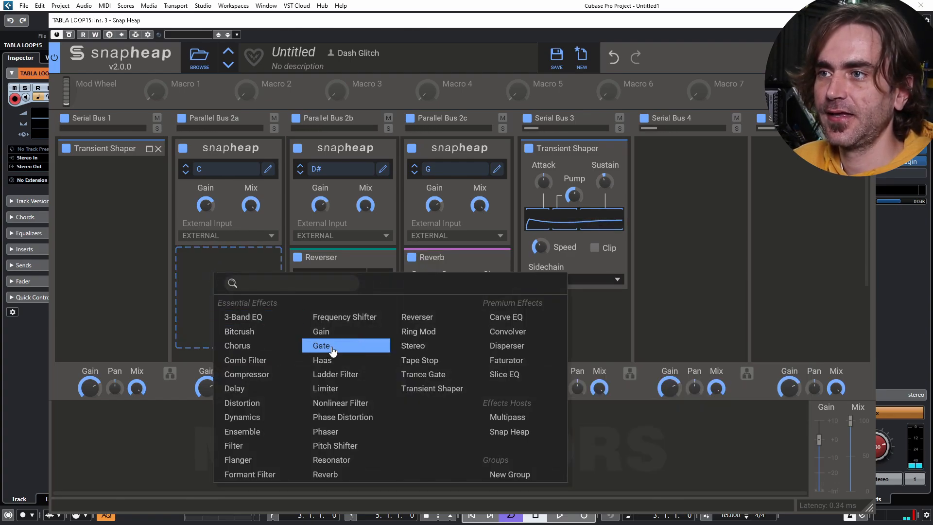
left_click(238, 445)
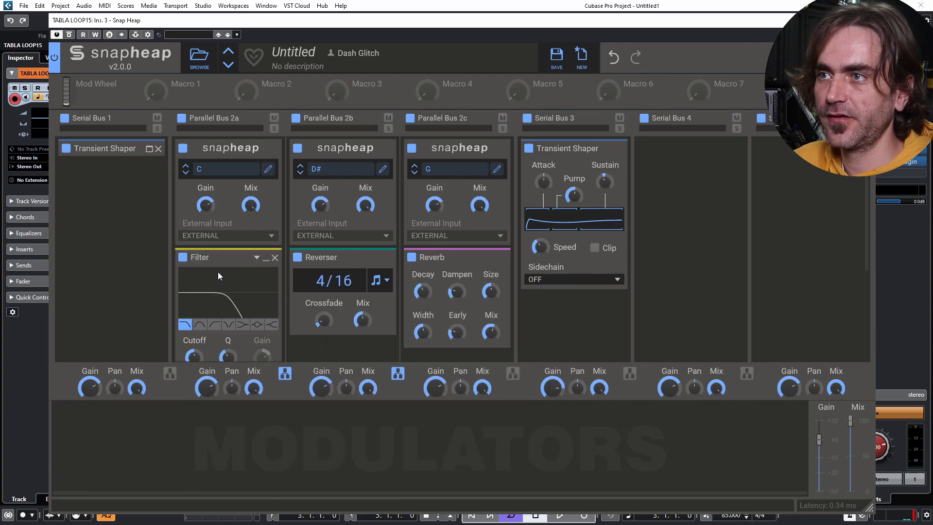
- Add an Audio Follower, lower the Filter's cutoff and raise its Q, and modulate the cutoff with the follower
scroll(214, 261, "down", 2)
left_click(225, 432)
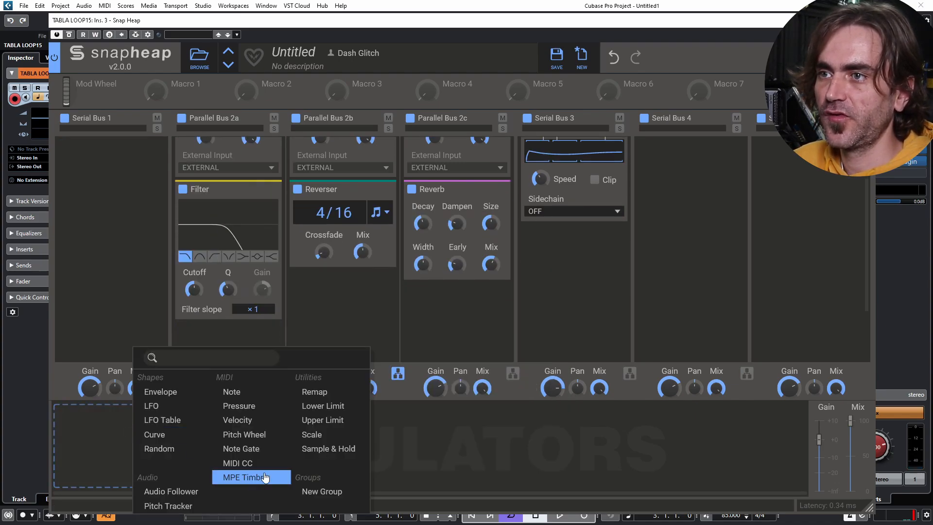
left_click(168, 491)
left_click_drag(195, 289, 228, 261)
left_click(217, 480)
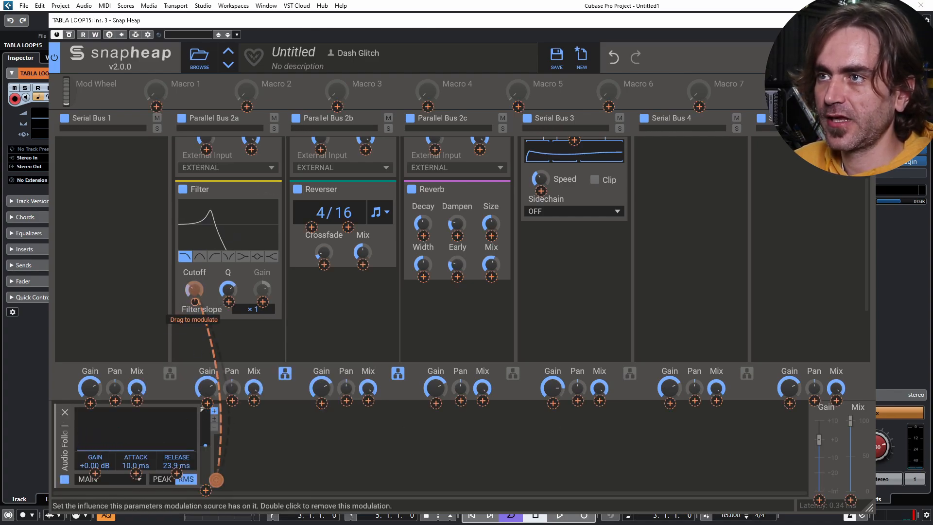
left_click_drag(194, 302, 195, 284)
- Add a Random modulator with a 0 Hz rate and modulate its trigger input with the Audio Follower
left_click(322, 452)
left_click(300, 448)
left_click(316, 446)
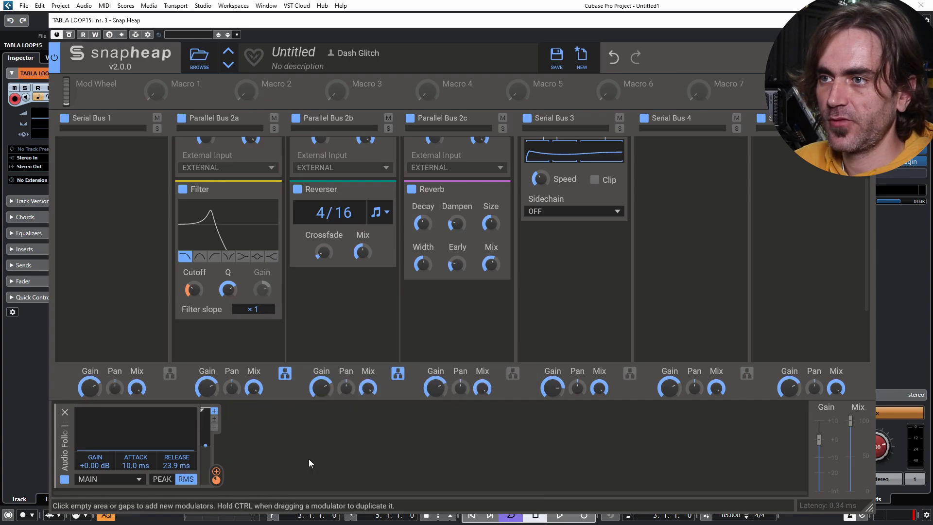
left_click(216, 473)
left_click(261, 483)
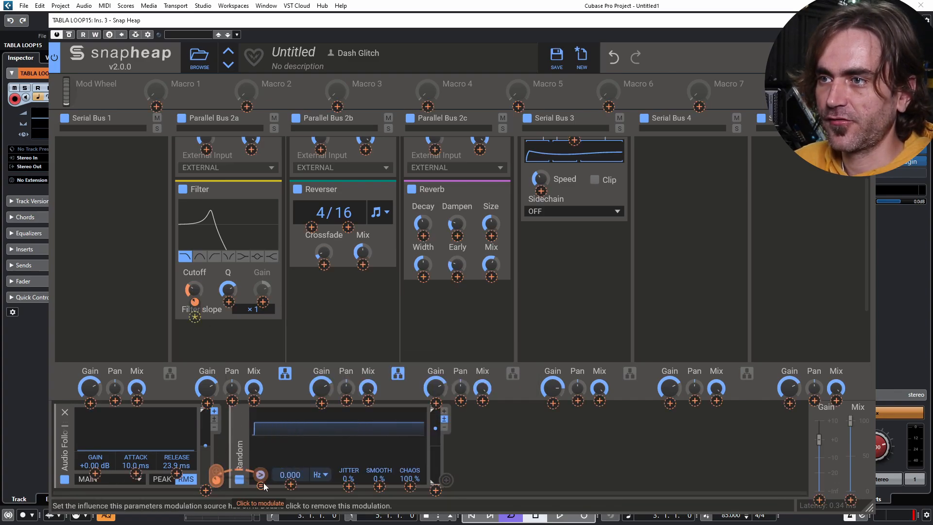
- Modulate the depth of the Audio Follower's modulation on the Filter cutoff with the Random modulator and start playback
left_click(511, 460)
left_click(446, 480)
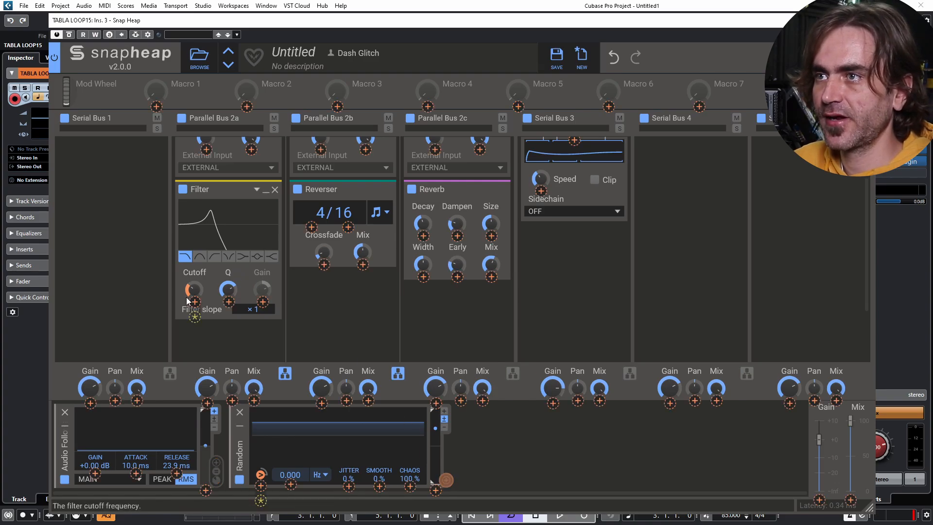
left_click_drag(195, 302, 194, 280)
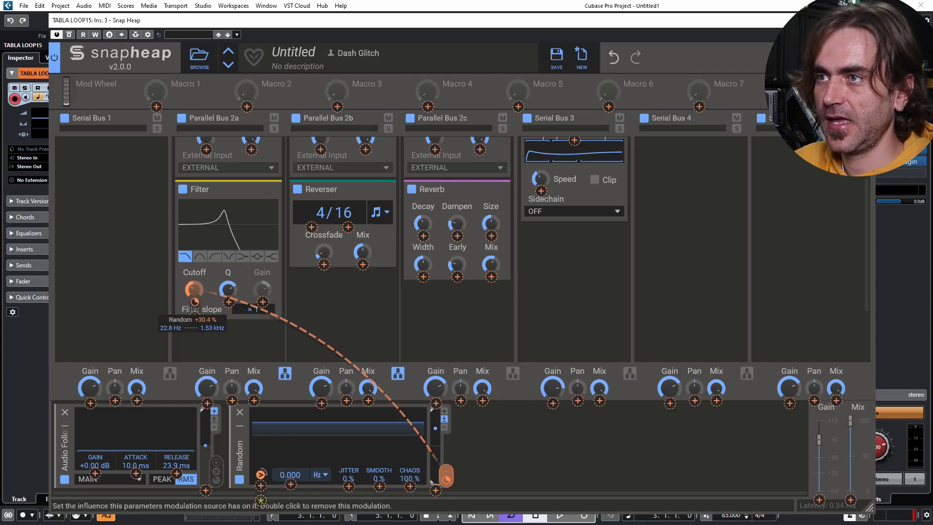
double_click(194, 301)
left_click(194, 316)
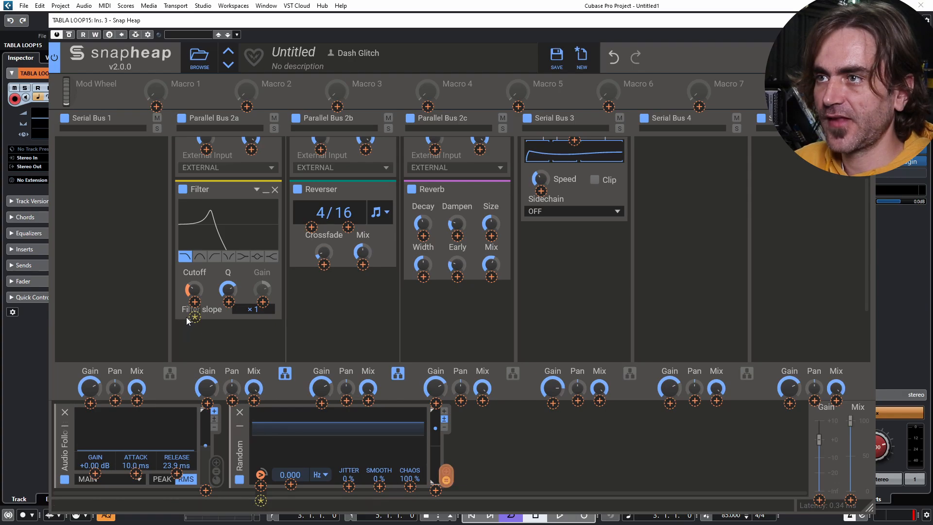
left_click(129, 341)
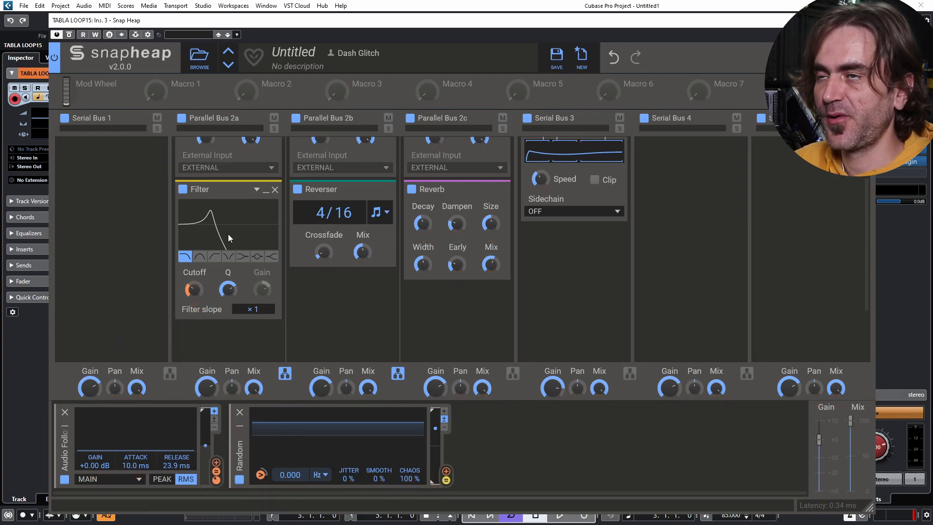
key("space")
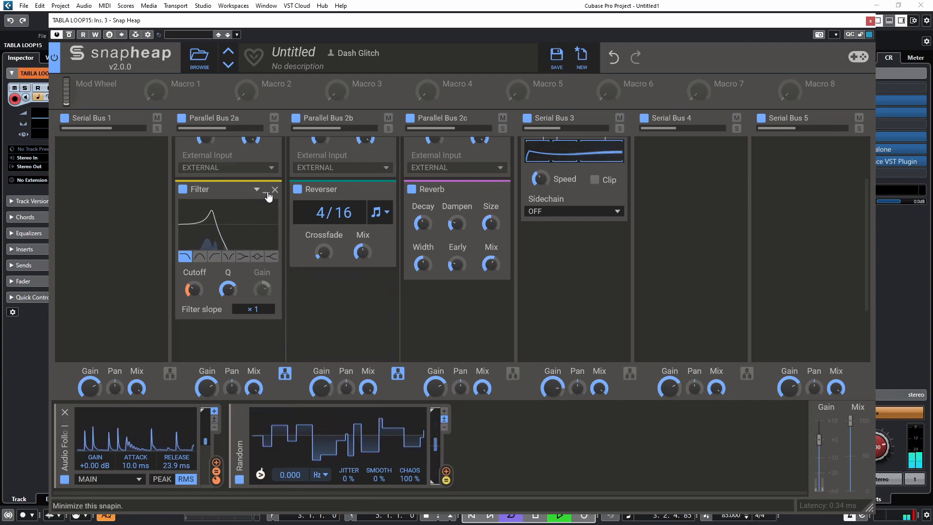
- Minimize the Filter in Parallel Bus 2a and add a Delay below it, tempo-synced to 3/16
left_click(267, 193)
left_click(232, 226)
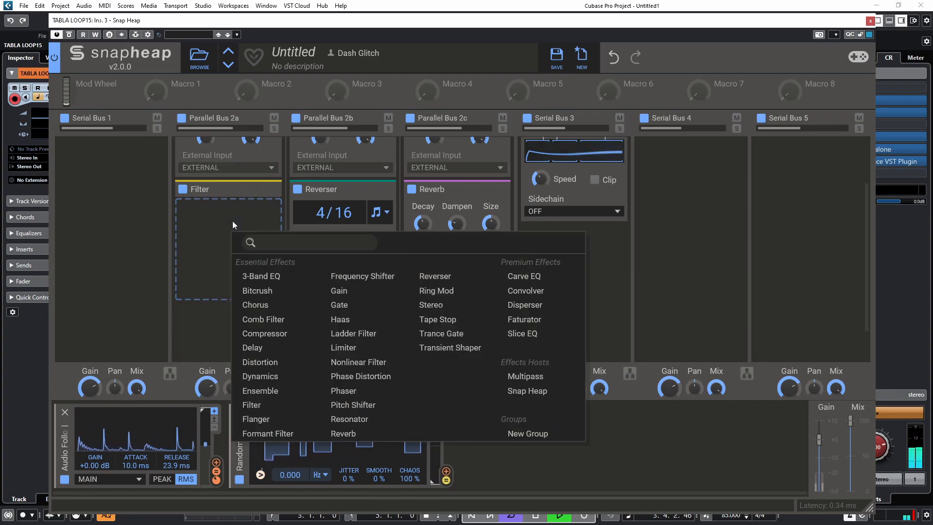
left_click(268, 348)
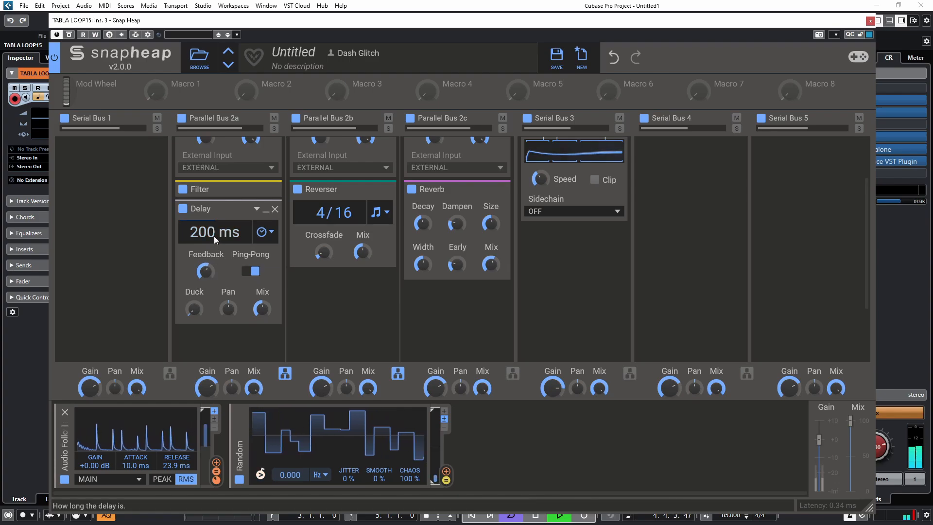
left_click(268, 231)
left_click(253, 240)
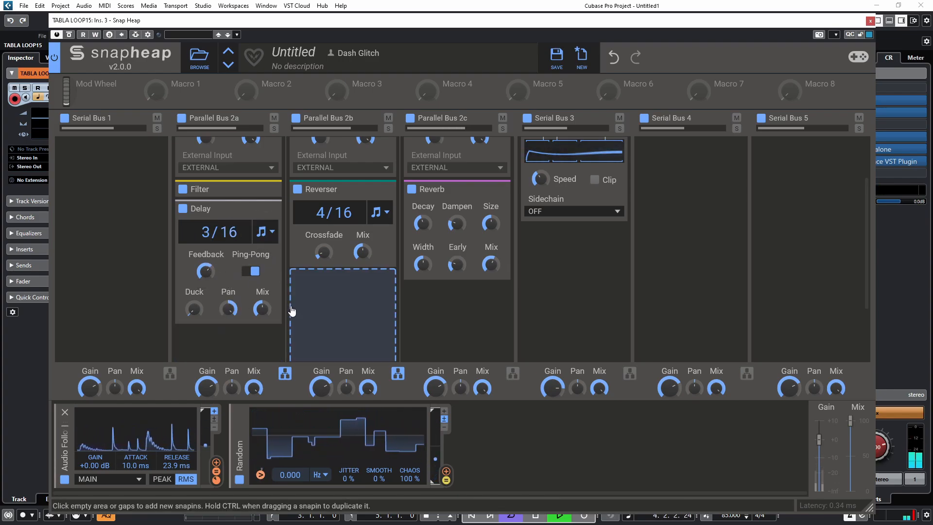
- Move the Transient Shaper from Serial Bus 3 to Serial Bus 5 and duplicate the G Snap Heap into Serial Bus 3
scroll(505, 325, "up", 3)
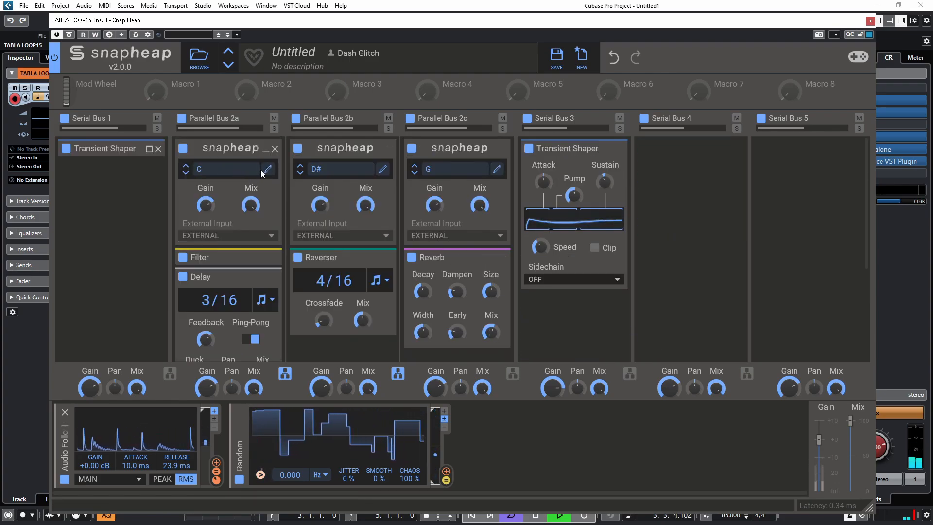
left_click_drag(554, 149, 749, 155)
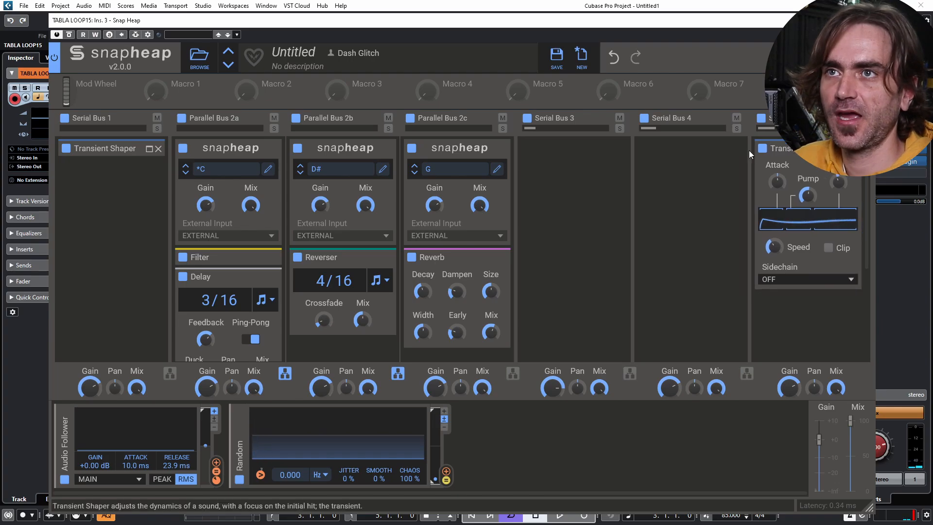
left_click_drag(461, 150, 574, 153)
- Load the G# preset from the Spectrals folder into the duplicated Snap Heap and make its bus parallel to the other notes
left_click(558, 170)
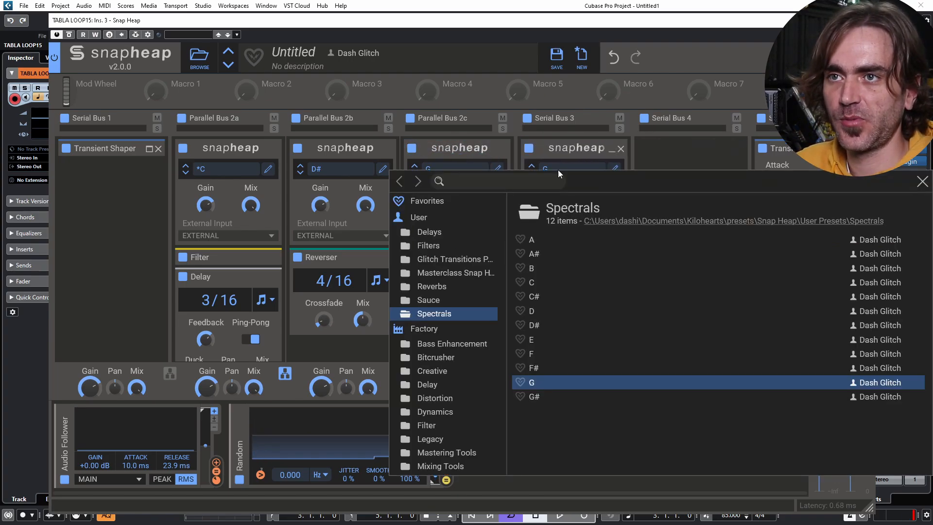
left_click(545, 397)
left_click(637, 72)
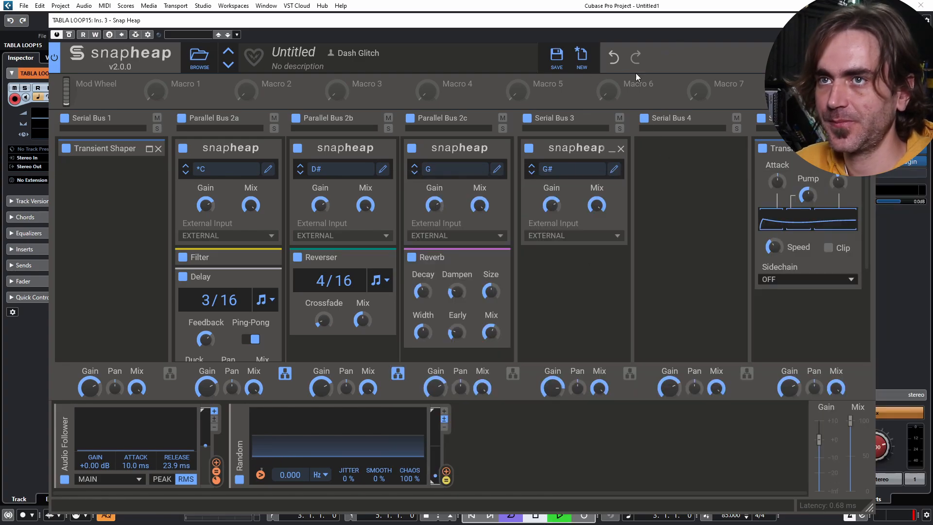
left_click(513, 373)
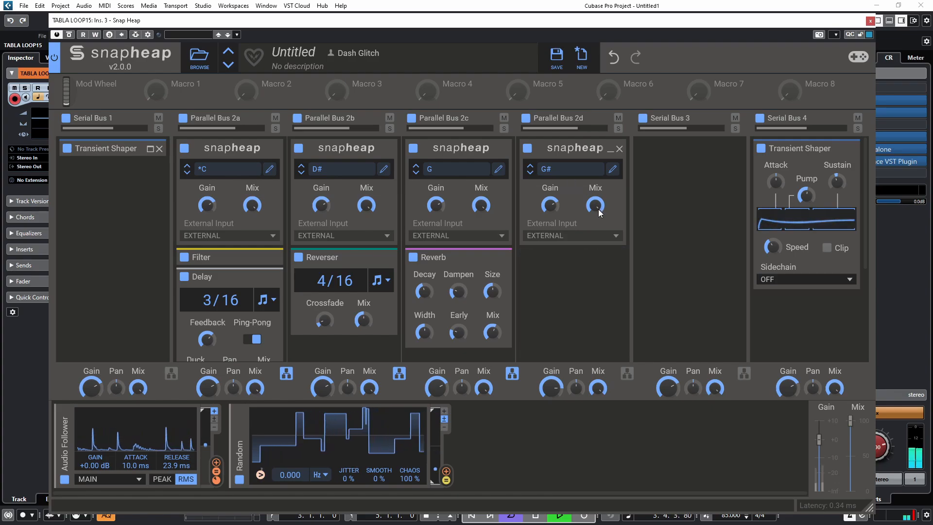
- Duplicate the Reverb from Parallel Bus 2c into Parallel Bus 2d and turn the G# Snap Heap's gain down to -Inf dB
left_click_drag(598, 204, 598, 233)
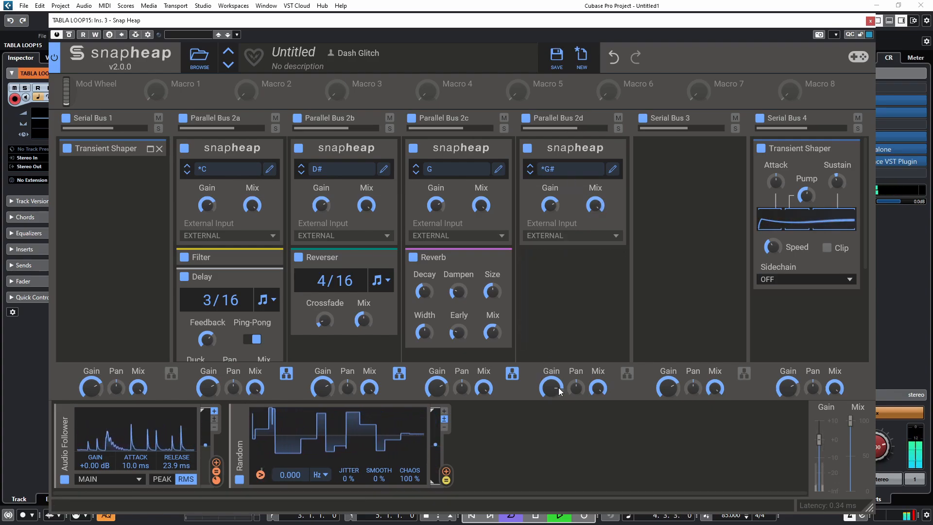
mouse_move(550, 206)
left_mouse_down()
mouse_move(549, 222)
mouse_move(550, 168)
mouse_move(550, 211)
left_mouse_up()
left_click_drag(419, 275, 573, 282)
scroll(657, 282, "down", 1)
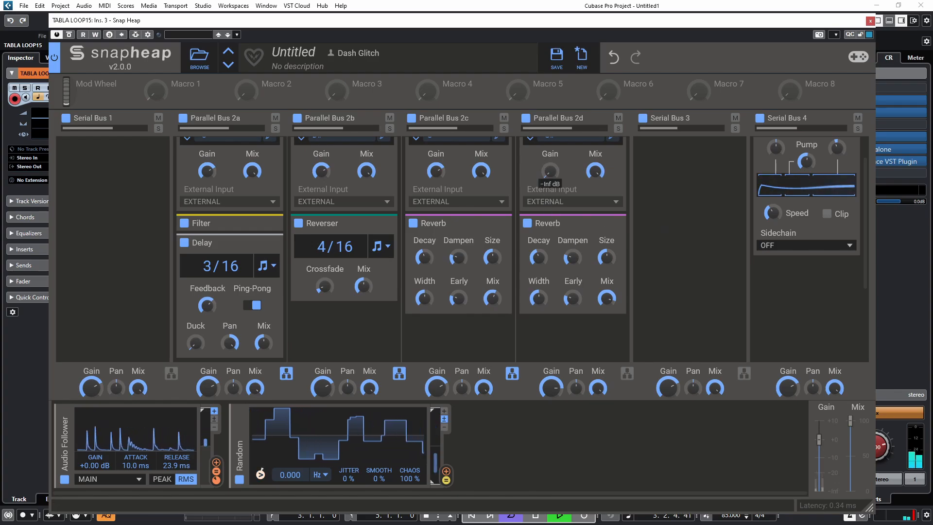
left_click_drag(550, 172, 550, 211)
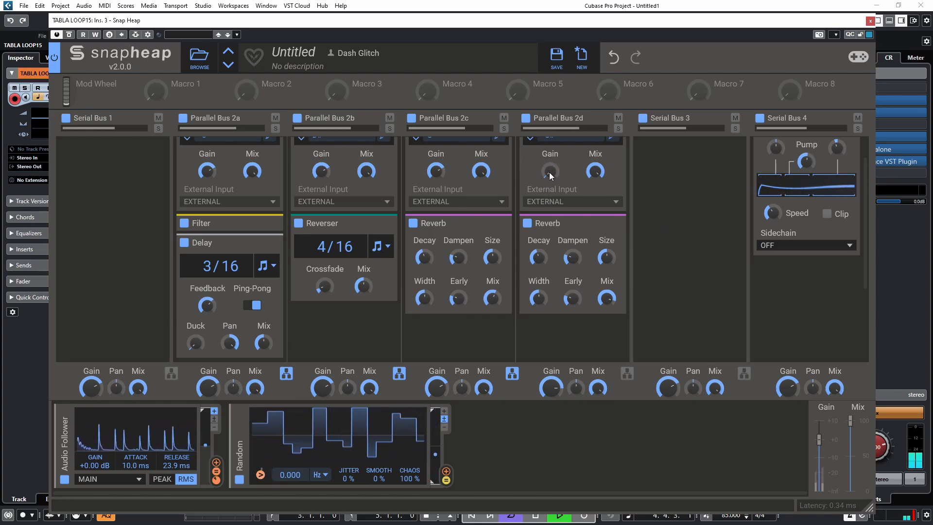
left_click_drag(551, 171, 552, 170)
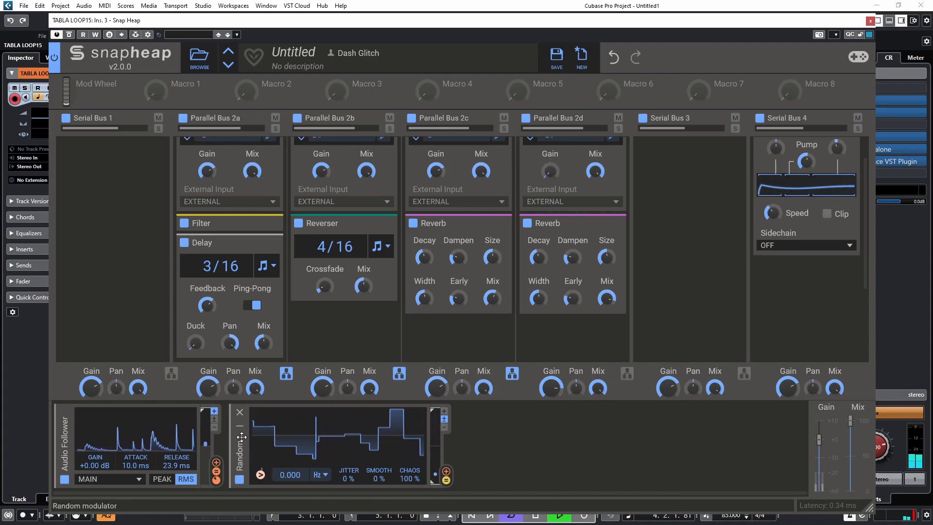
- Duplicate the Random modulator and modulate the G# Snap Heap's gain with the copy by +66.4 %
left_click_drag(239, 436, 474, 448)
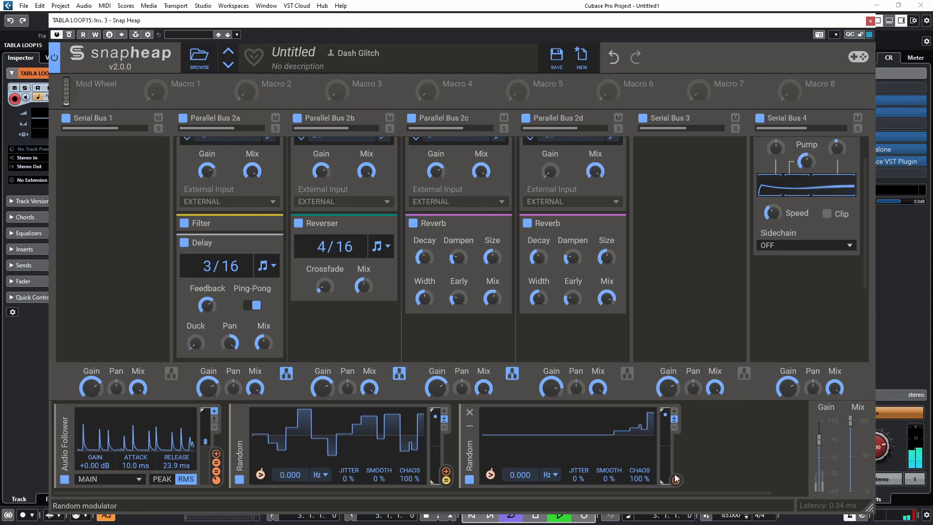
left_click_drag(676, 480, 553, 188)
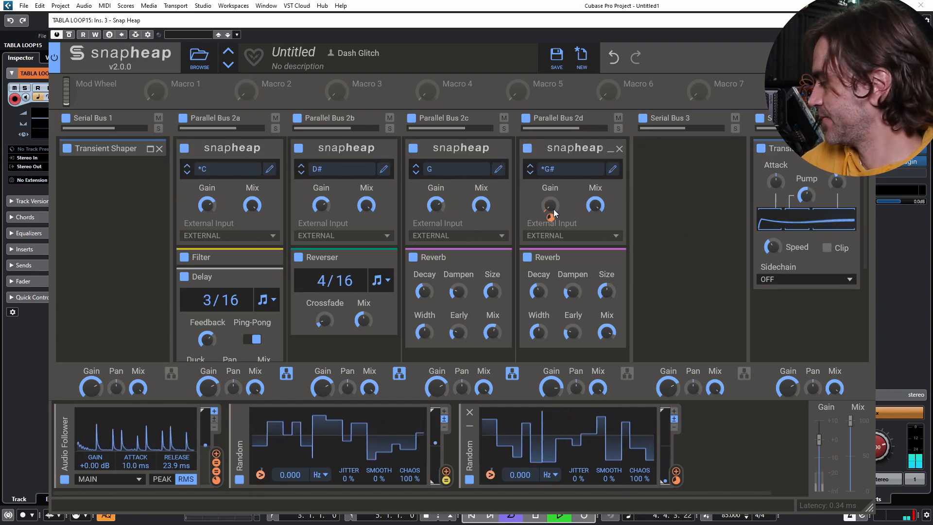
mouse_move(551, 219)
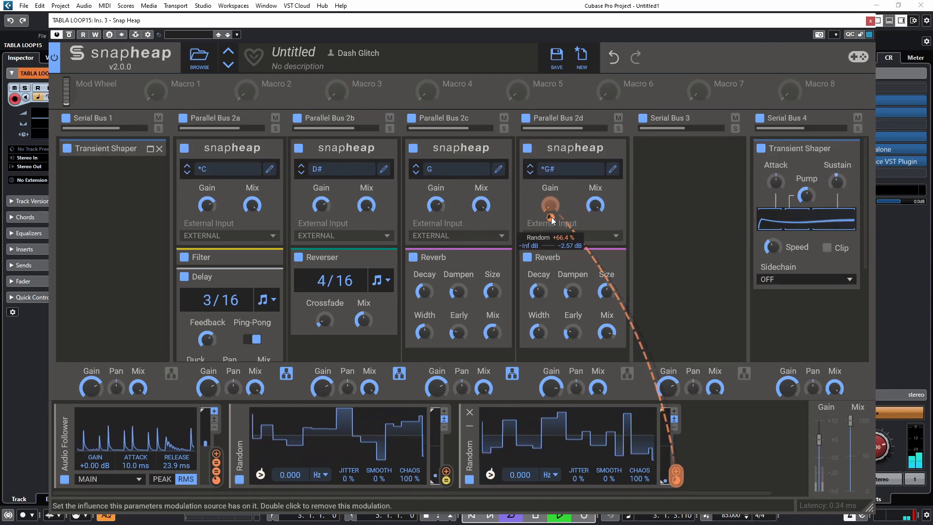
- Toggle the Transient Shapers' bypass to compare the sound, and move the one in Serial Bus 4 to Serial Bus 3
left_click(67, 149)
left_click(761, 149)
left_click(67, 149)
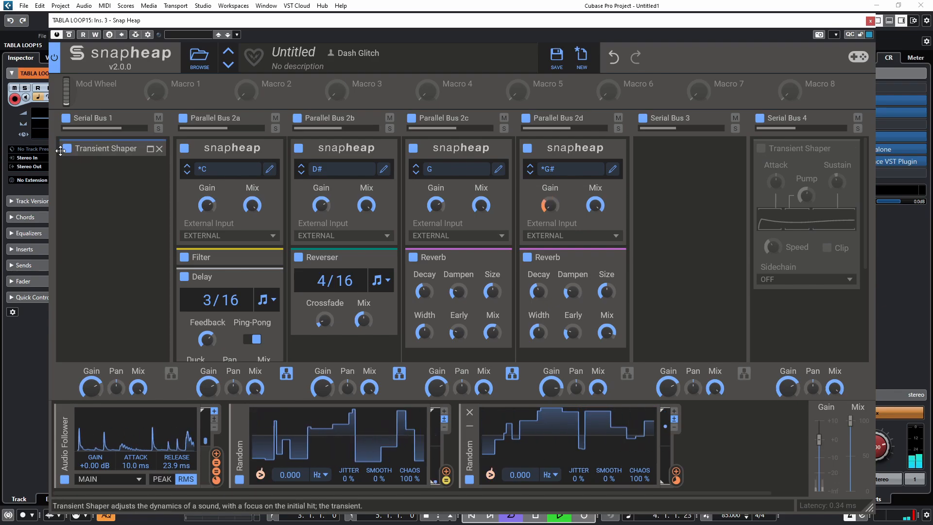
left_click_drag(825, 153, 695, 160)
- Add a Snap Heap with the LeadSauce2.1 preset to Serial Bus 4 and lower its mix
left_click(810, 195)
left_click(816, 319)
double_click(541, 337)
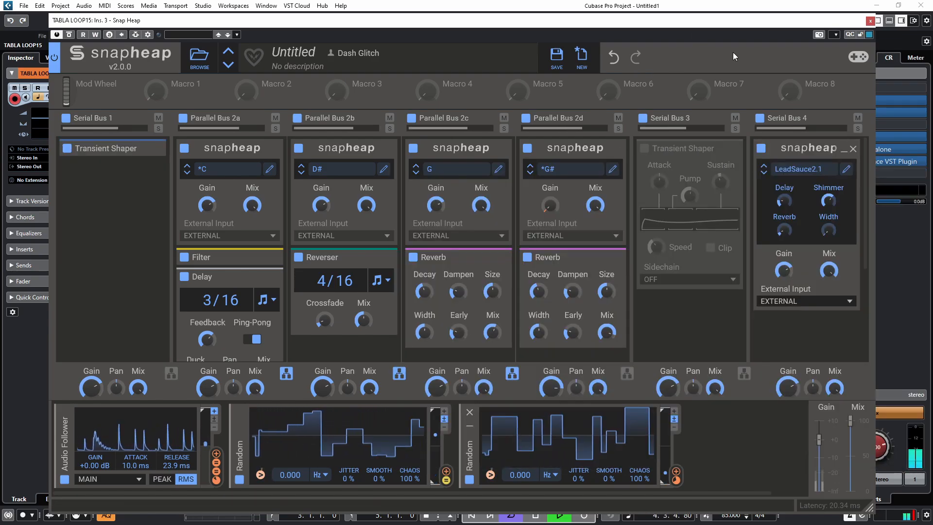
left_click_drag(832, 271, 832, 302)
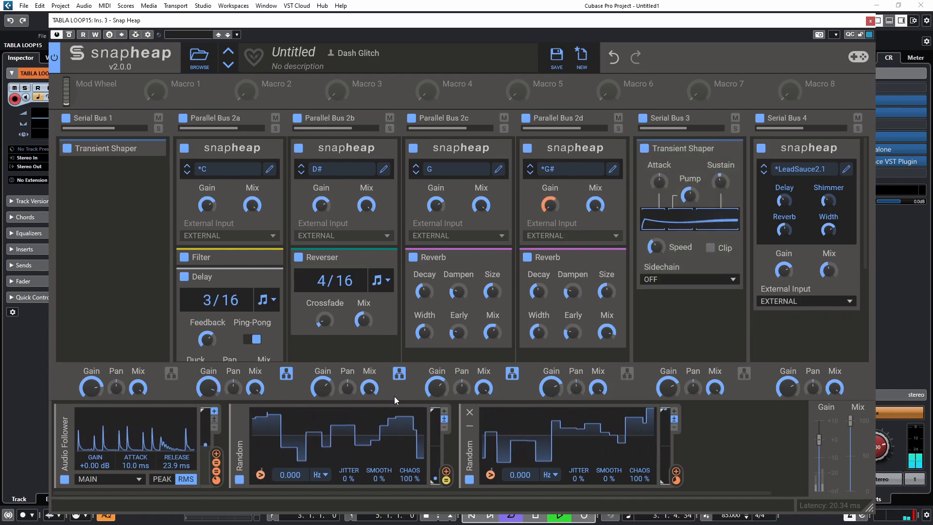
- Expand the Filter in Parallel Bus 2a and modulate its cutoff directly with the first Random modulator
left_click(204, 257)
scroll(84, 283, "down", 2)
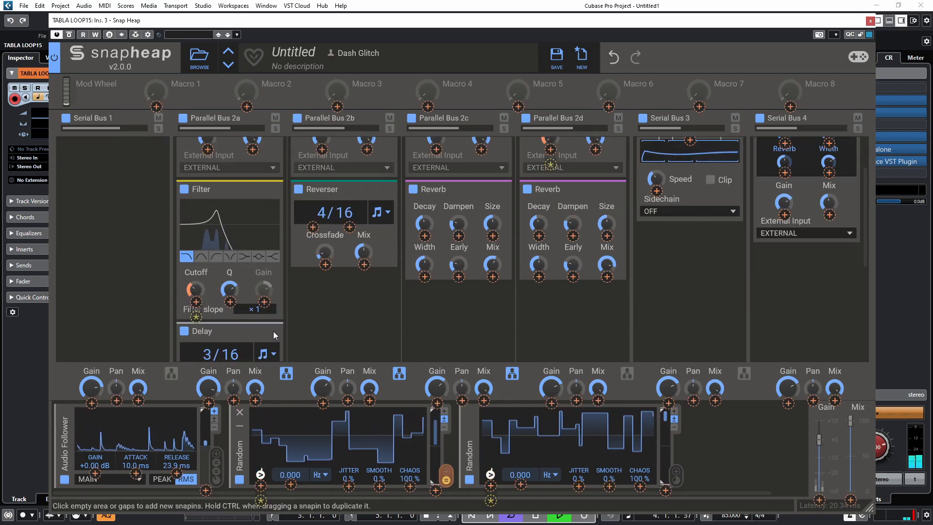
left_click_drag(261, 475, 195, 297)
scroll(144, 267, "up", 2)
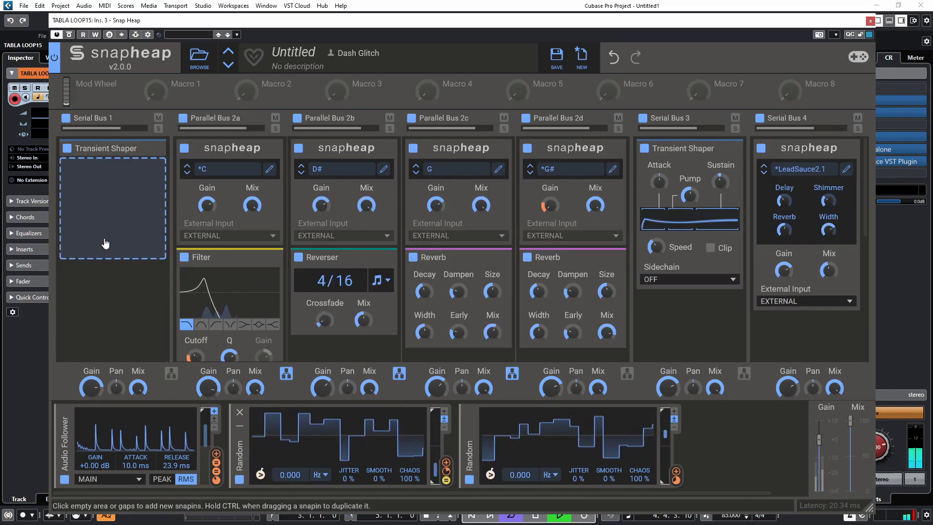
- Minimize the Filter, Delay, Reverser and both Reverbs in the parallel buses
left_click(267, 258)
left_click(267, 286)
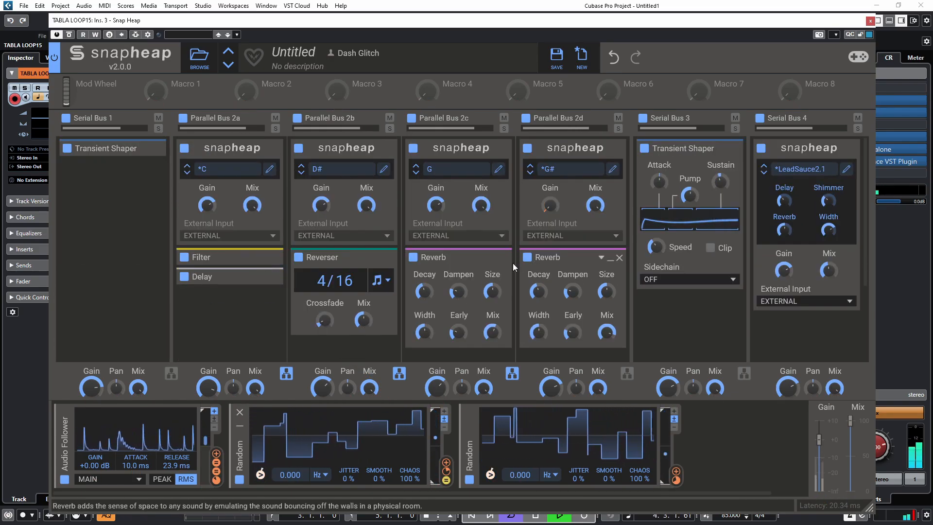
left_click(382, 260)
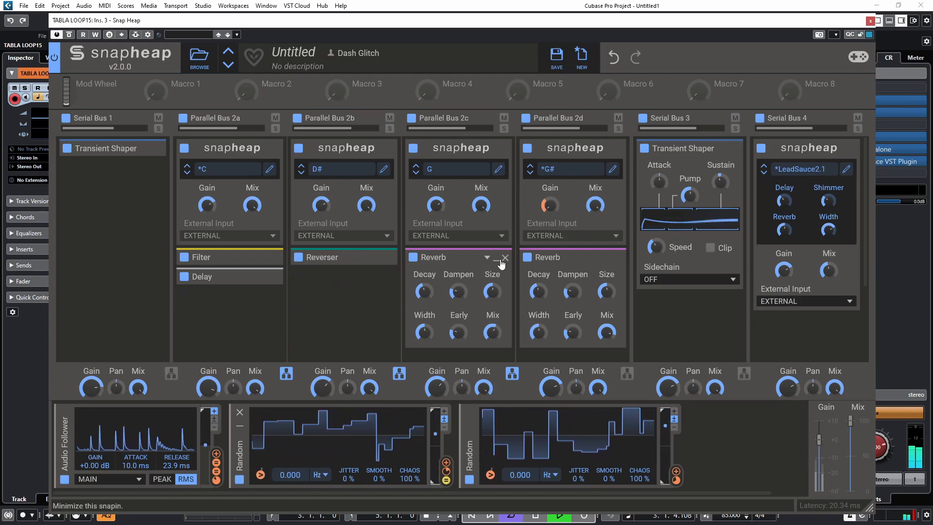
left_click(488, 259)
left_click(487, 258)
left_click(496, 258)
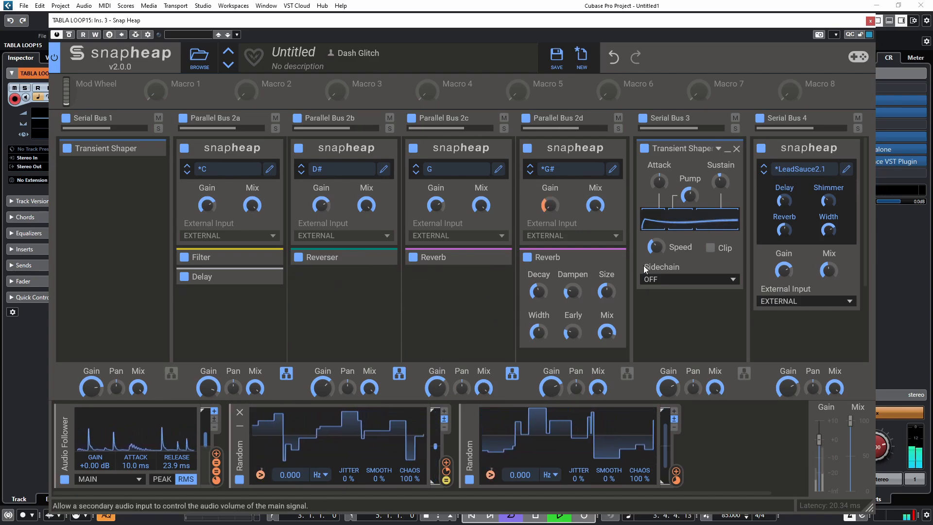
left_click(611, 258)
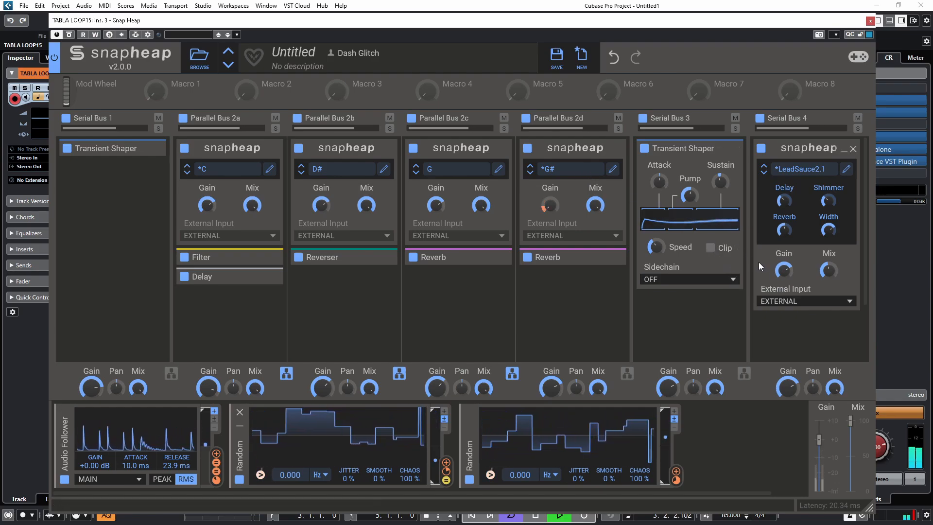
- Save the preset in the User folder as Spectral Chords 2.0
left_click(557, 59)
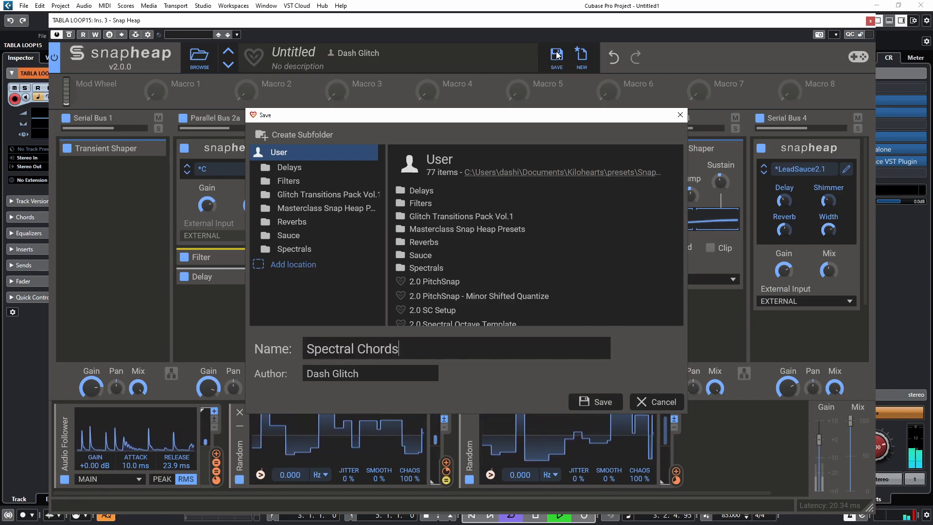
type("Spectral Chords 2.")
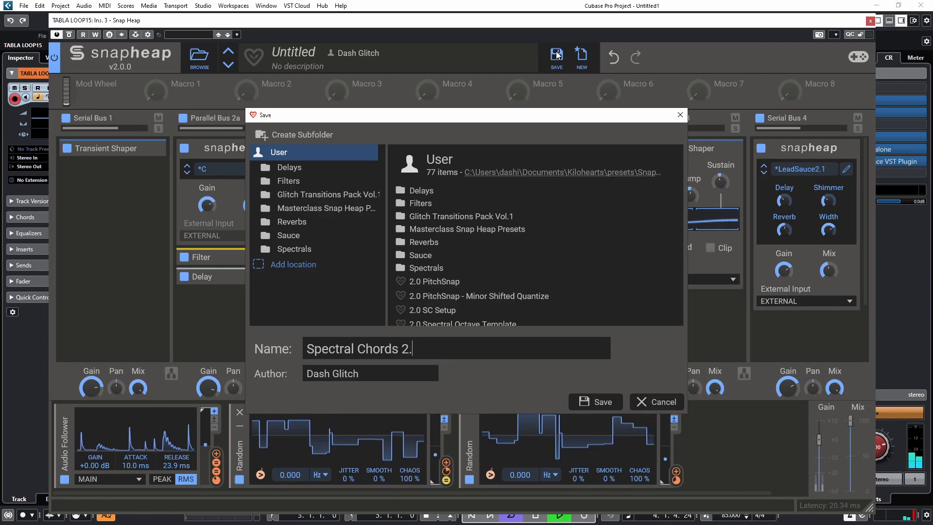
type("0")
key("Return")
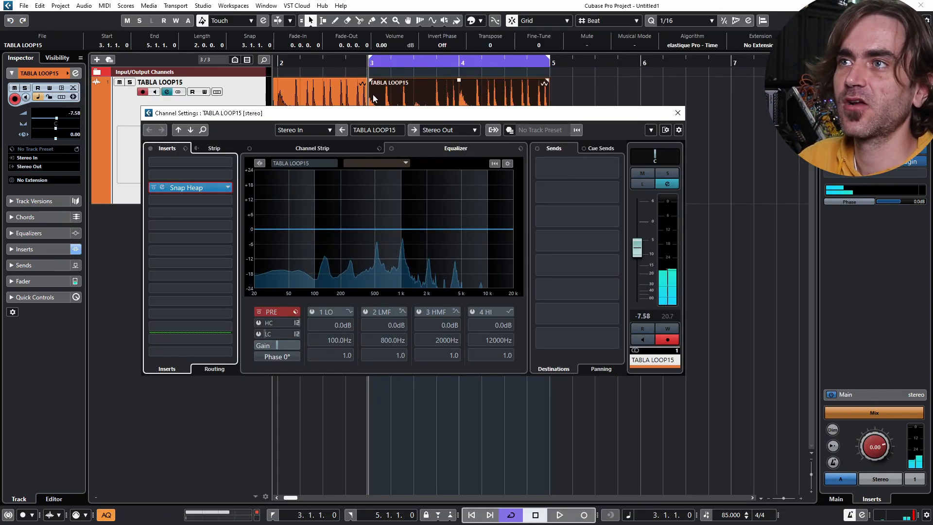
- Close the TABLA LOOP15 channel settings and add an instrument track with Phase Plant routed to Stereo Out
left_click(677, 112)
right_click(176, 140)
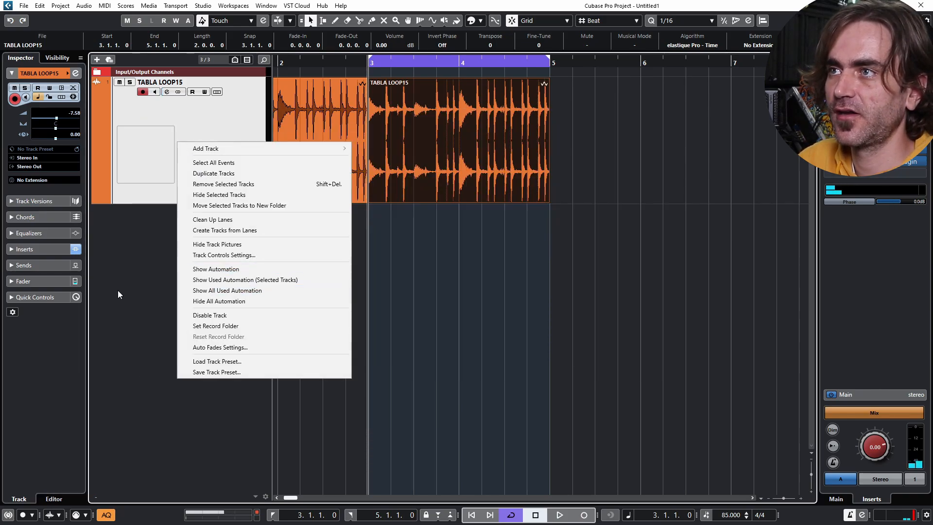
right_click(156, 288)
left_click(185, 260)
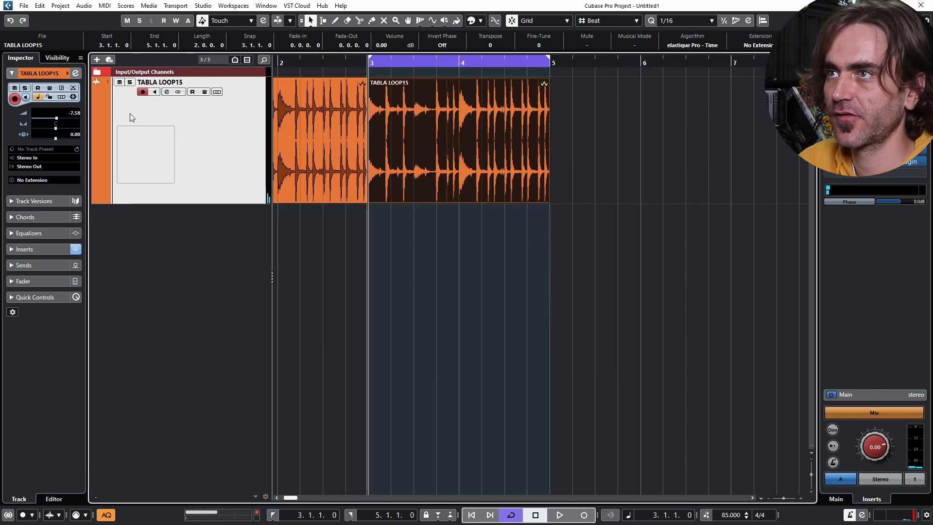
right_click(166, 144)
left_click(211, 319)
right_click(187, 306)
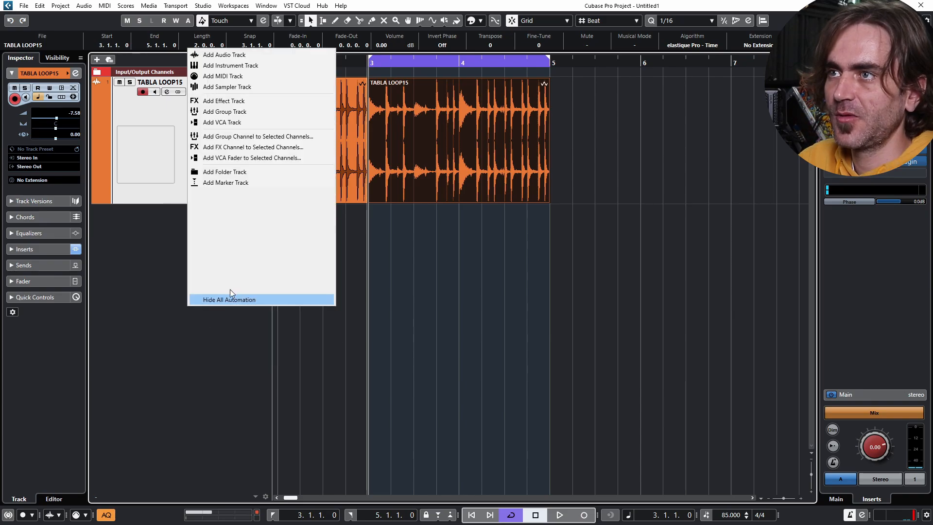
left_click(245, 65)
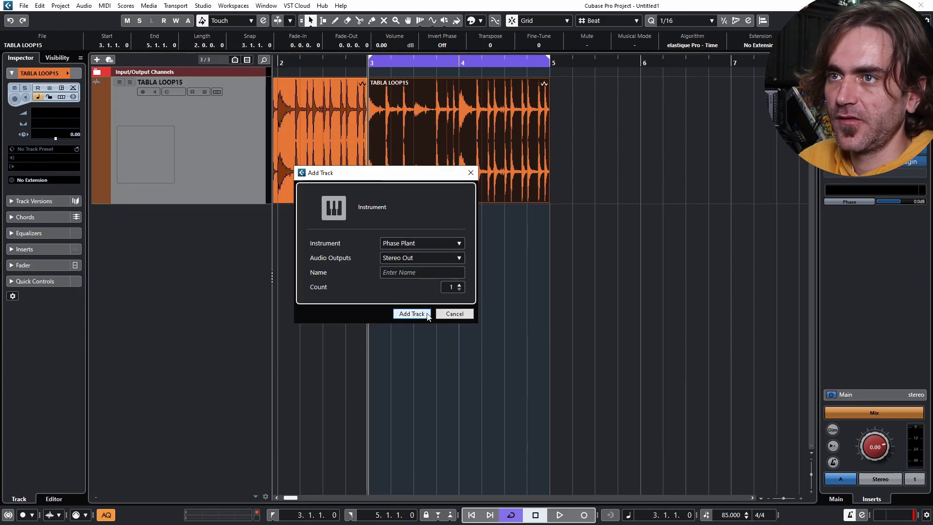
left_click(411, 313)
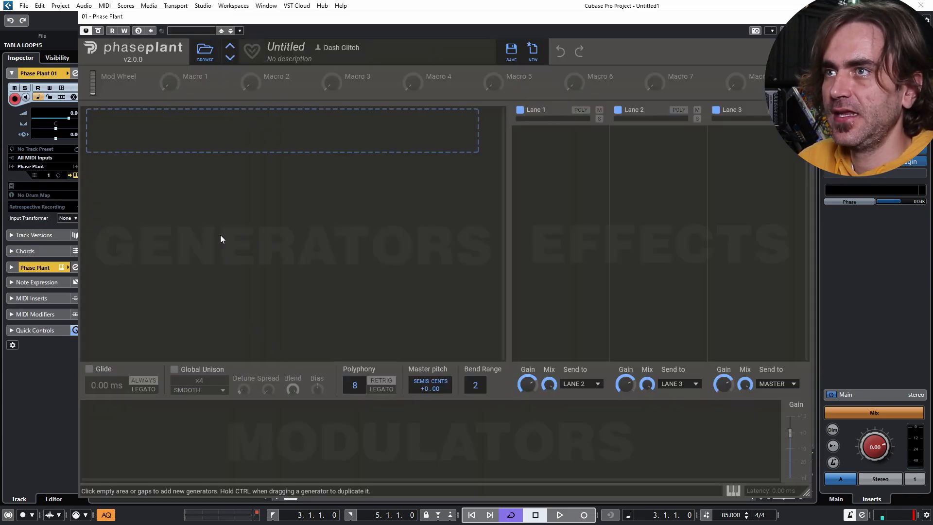
- Add an Analog oscillator and put a Snap Heap with the user preset Spectral Chords 2.0 on Lane 1
left_click(221, 238)
left_click(199, 170)
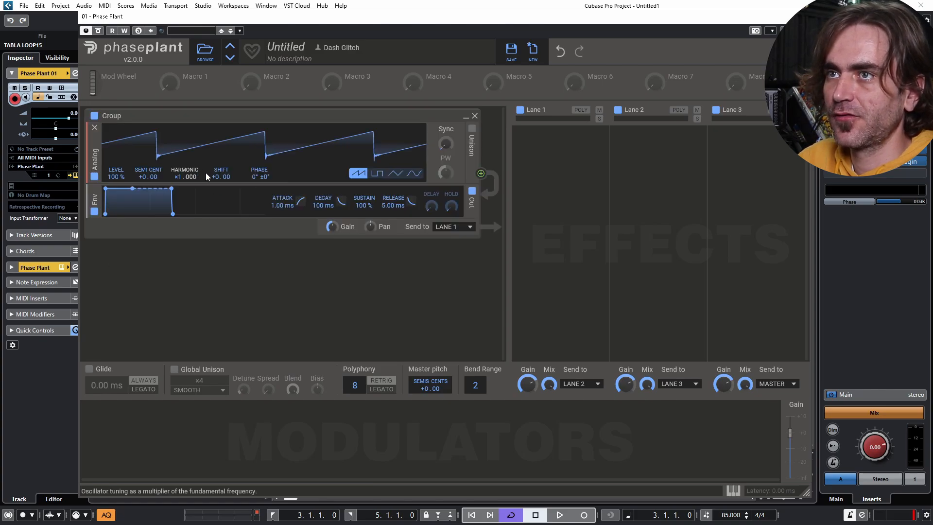
left_click(529, 150)
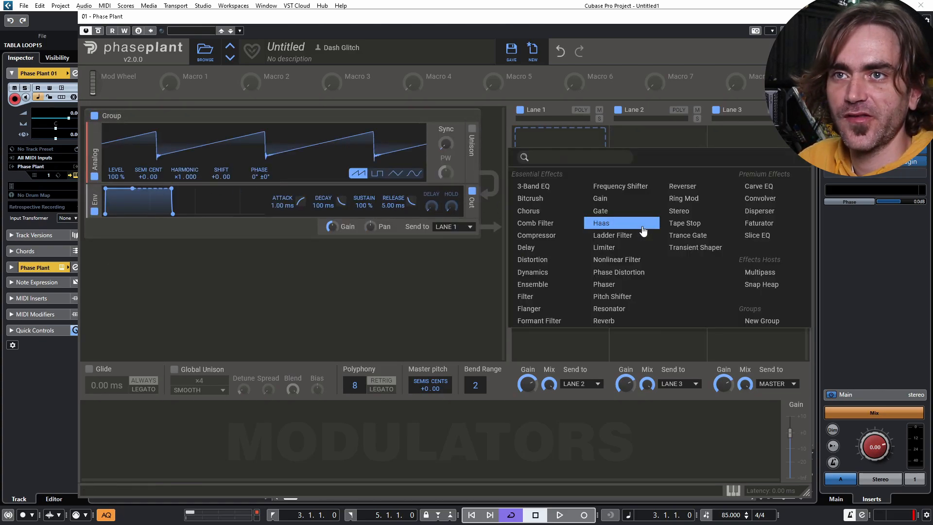
left_click(755, 287)
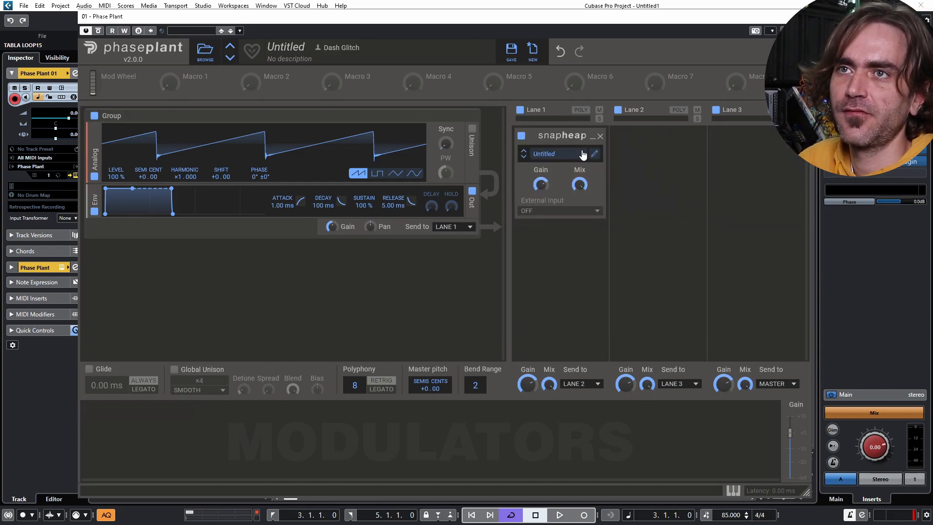
left_click(557, 155)
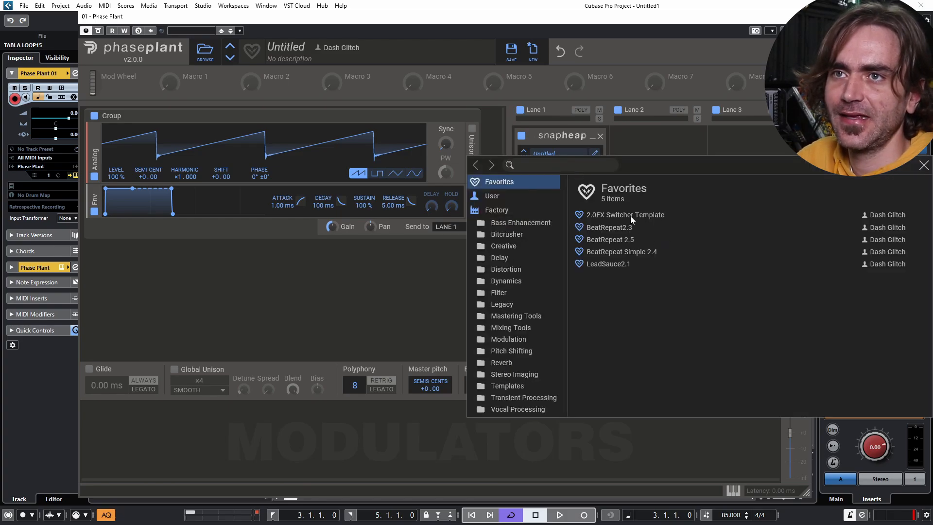
left_click(488, 197)
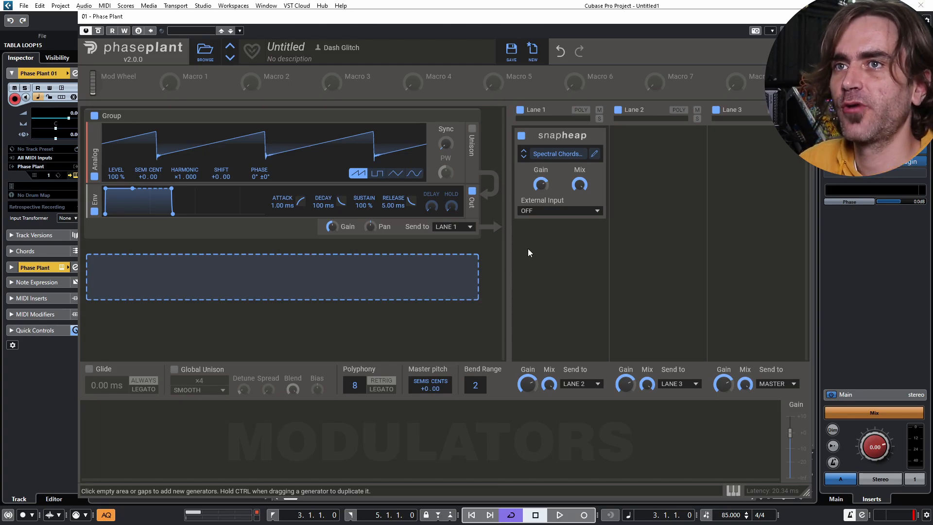
- Tune the oscillator to −12 semitones and modulate its pitch with a new Random modulator at 0.469 Hz and 100% smooth
left_click(163, 426)
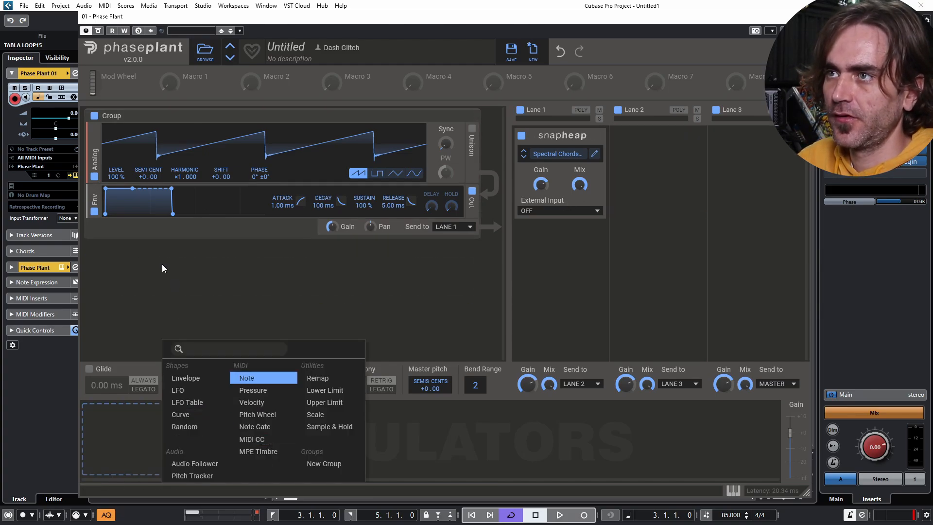
left_click(162, 265)
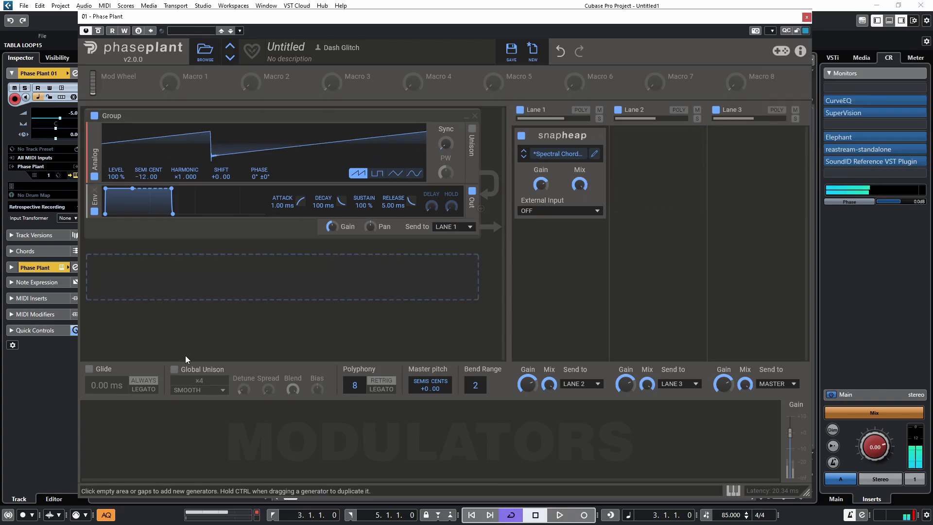
left_click(171, 428)
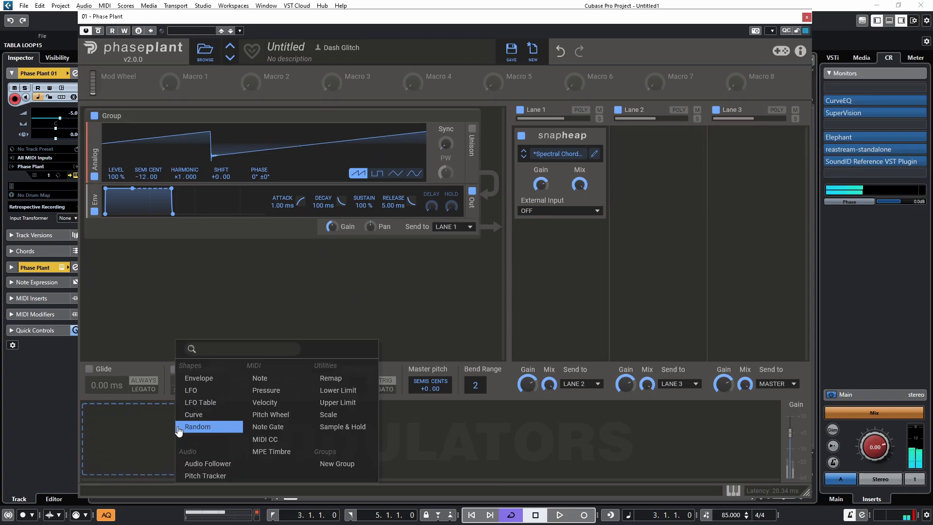
left_click(214, 430)
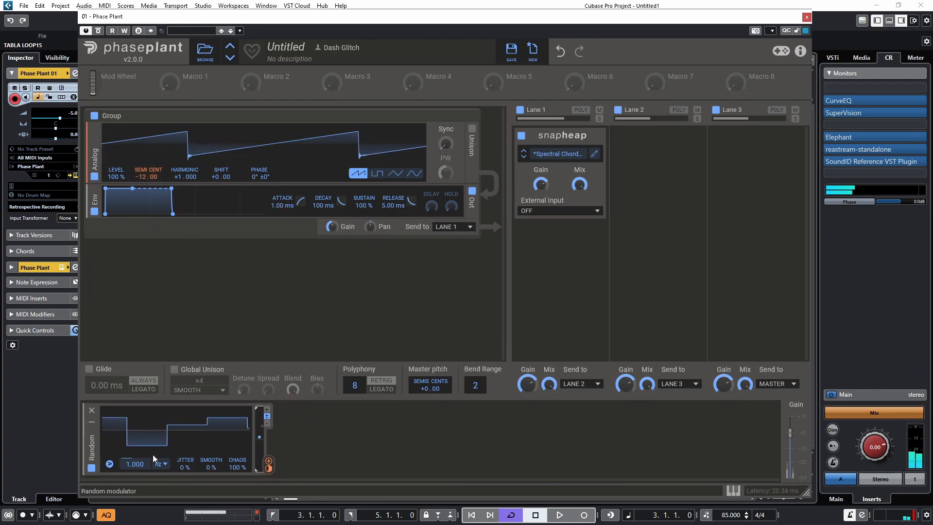
left_click_drag(211, 466, 211, 418)
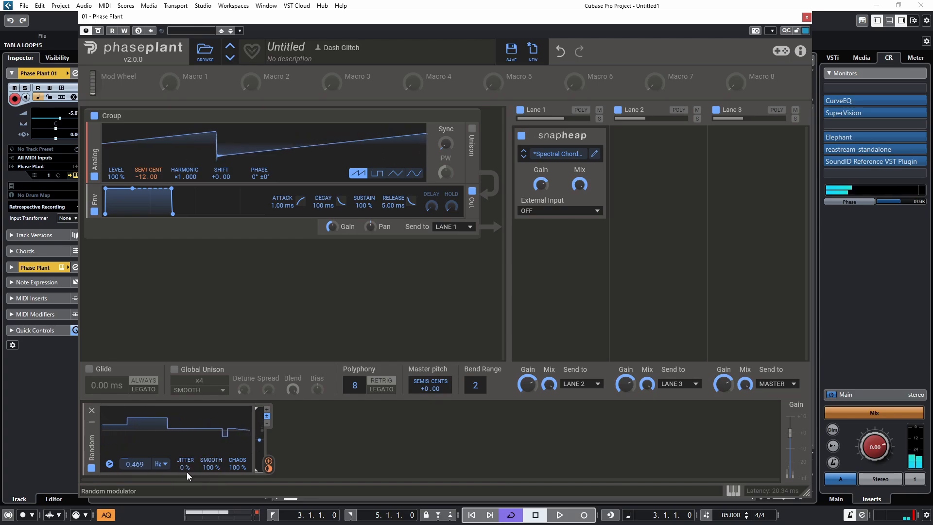
- Duplicate the Random modulator and assign the copy to the oscillator's Shift at about +37%
left_click_drag(97, 449, 355, 460)
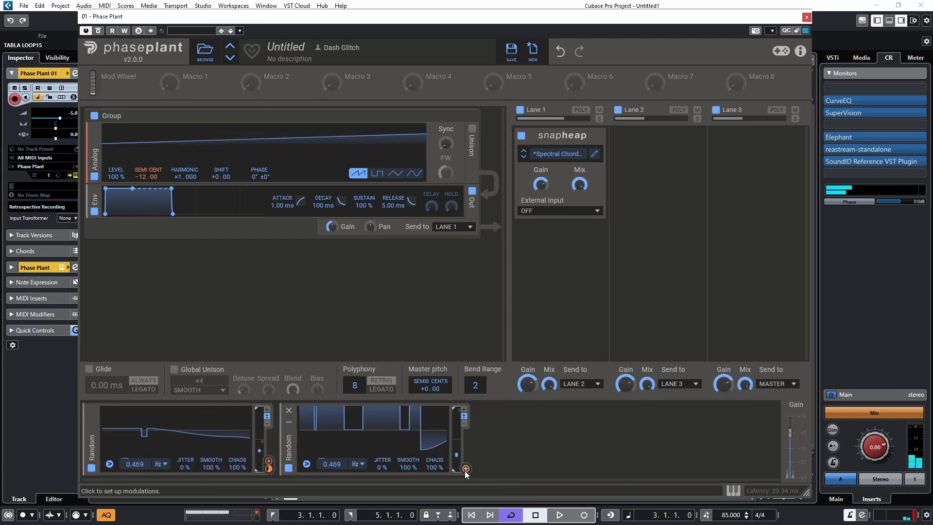
left_click_drag(465, 469, 221, 177)
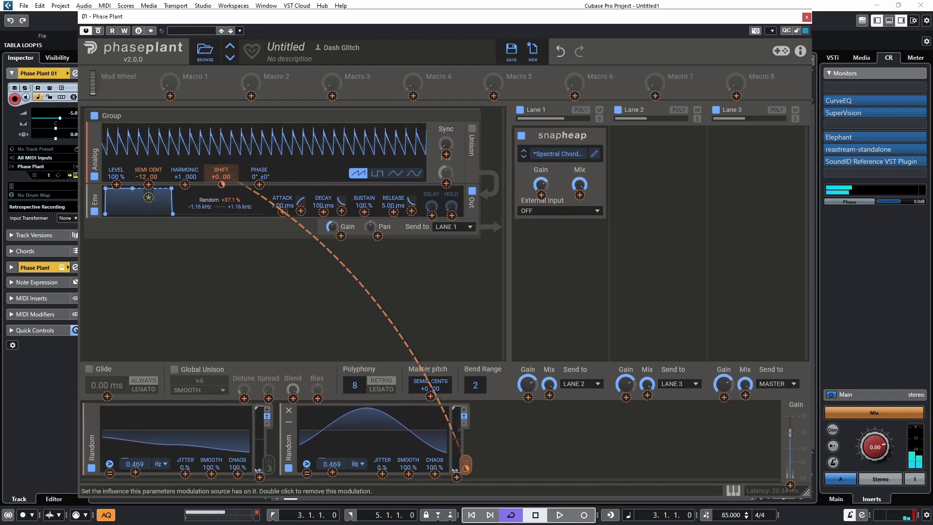
left_click(234, 274)
- Open the Spectral Chords Snap Heap for editing and adjust the LeadSauce2.1 mix and Serial Bus 3's output gain
mouse_move(580, 184)
left_mouse_down()
mouse_move(579, 272)
mouse_move(579, 185)
left_mouse_up()
left_click(600, 155)
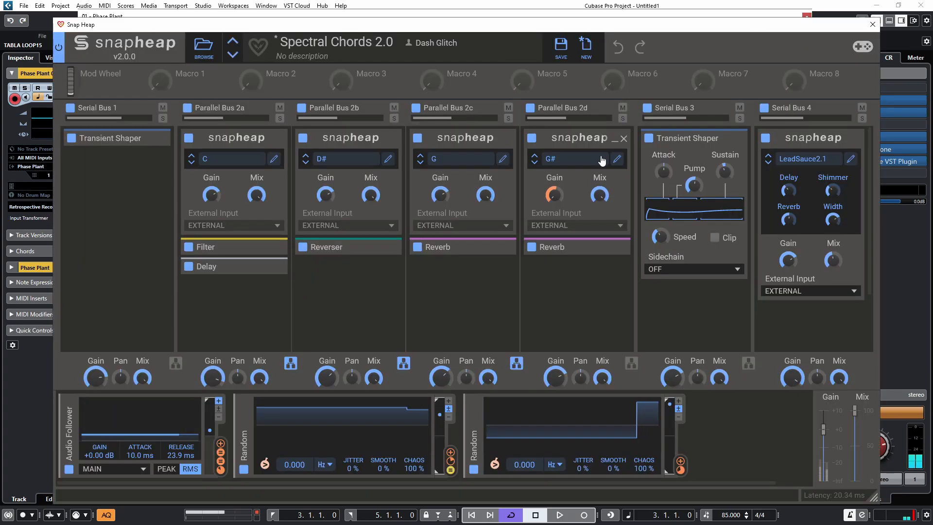
left_click_drag(834, 259, 834, 274)
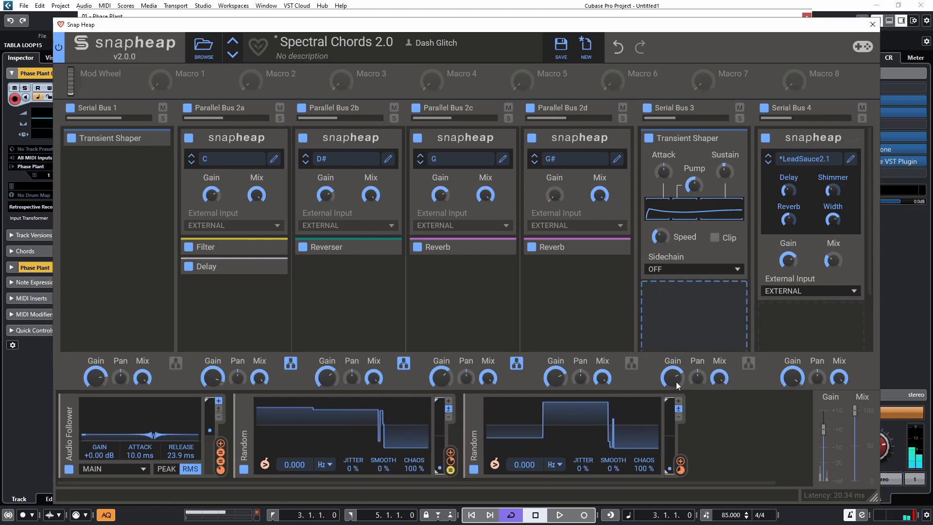
left_click_drag(675, 381, 675, 375)
- Bypass the Transient Shapers in Serial Bus 3 and Serial Bus 1 for comparison, and re-enable the one in Serial Bus 3
left_click(648, 138)
left_click(72, 139)
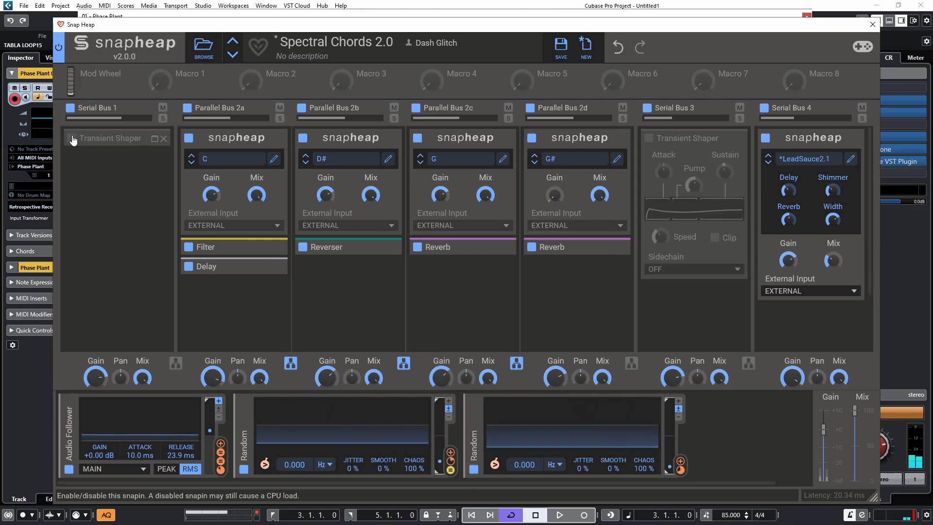
left_click(649, 139)
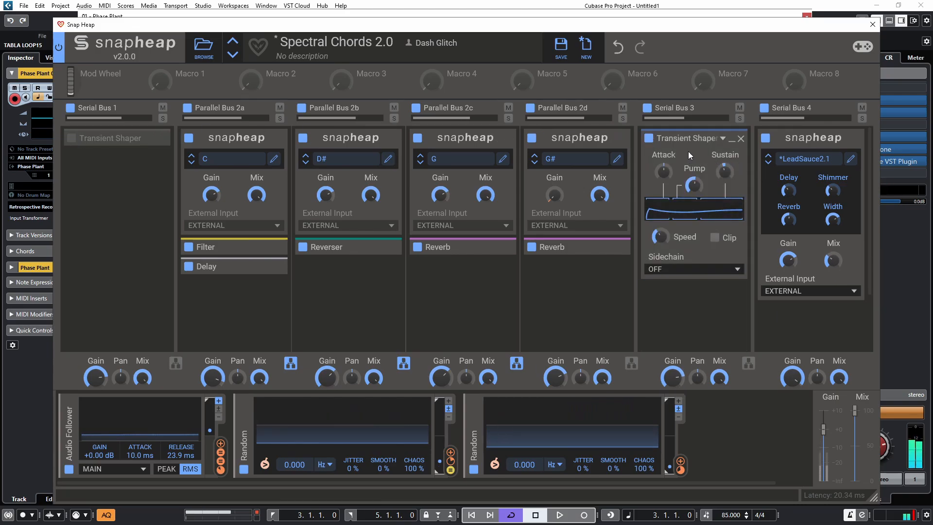
- Return to Phase Plant and cross-modulate the rates of the two Random modulators, with the first at 0.625 Hz
left_click(872, 24)
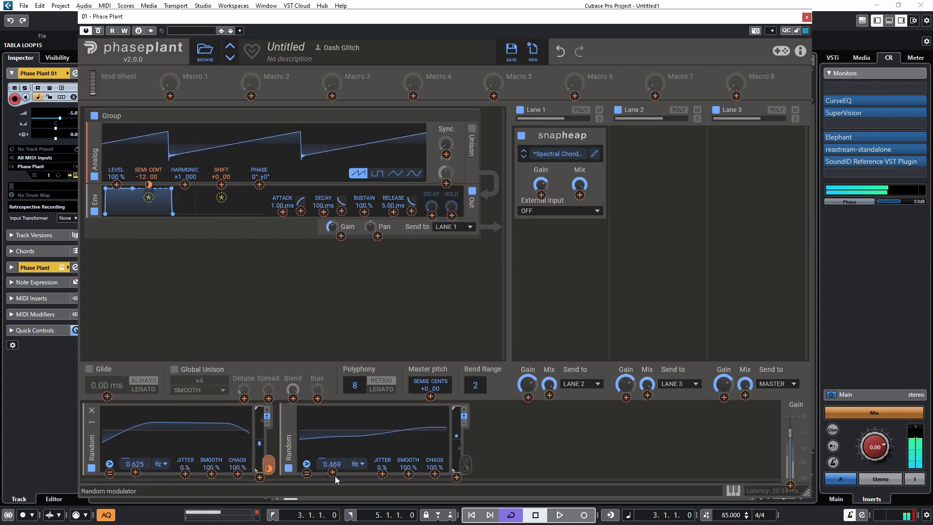
left_click_drag(465, 464, 138, 474)
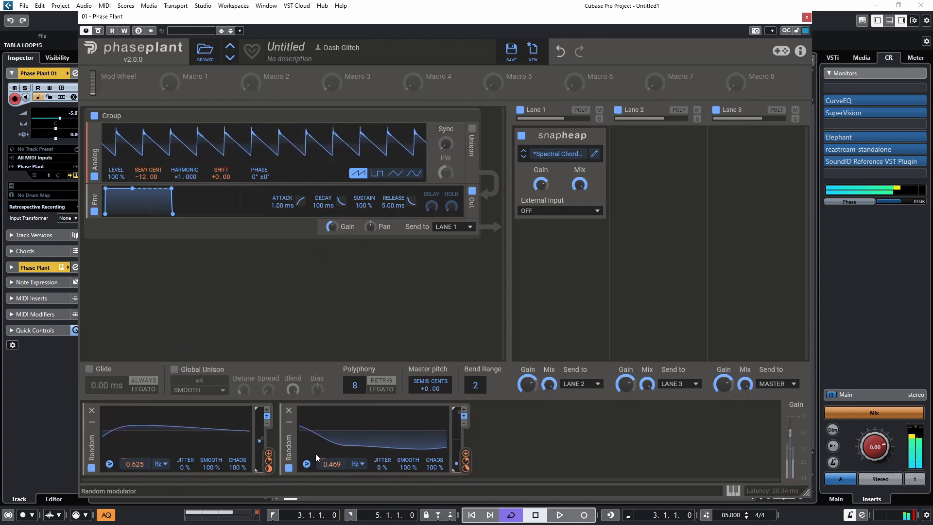
- Try boosting the Audio Follower's gain to +12.75 dB in the nested Snap Heap, and reset it
left_click(594, 154)
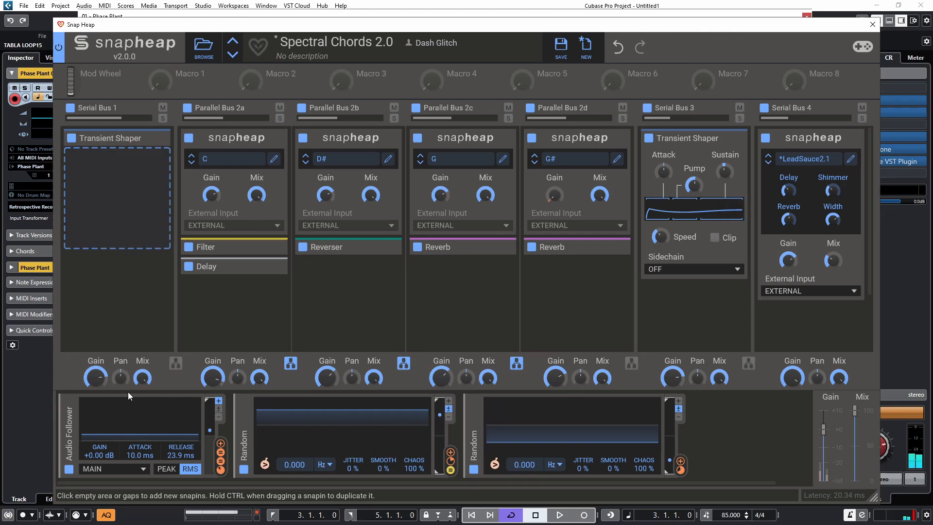
left_click_drag(94, 454, 94, 377)
left_click(97, 469)
left_click(99, 485)
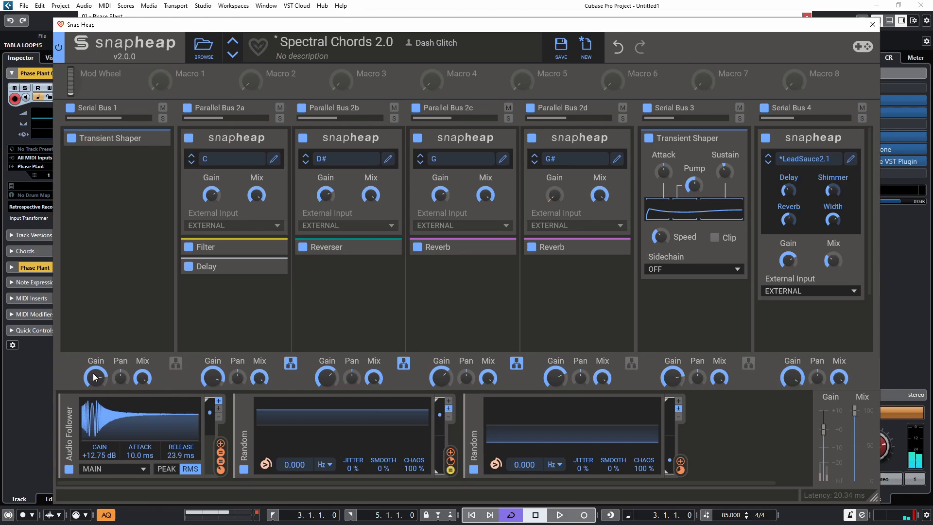
double_click(105, 452)
left_click(872, 24)
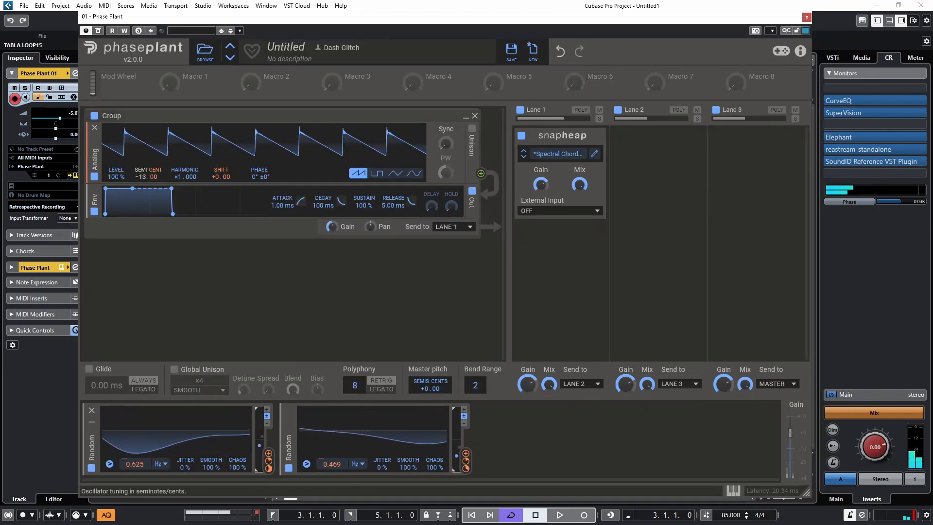
- Tune the oscillator down to −54 semitones and raise Lane 1's output gain, keeping the harmonic at ×1.000
left_click_drag(528, 384, 529, 370)
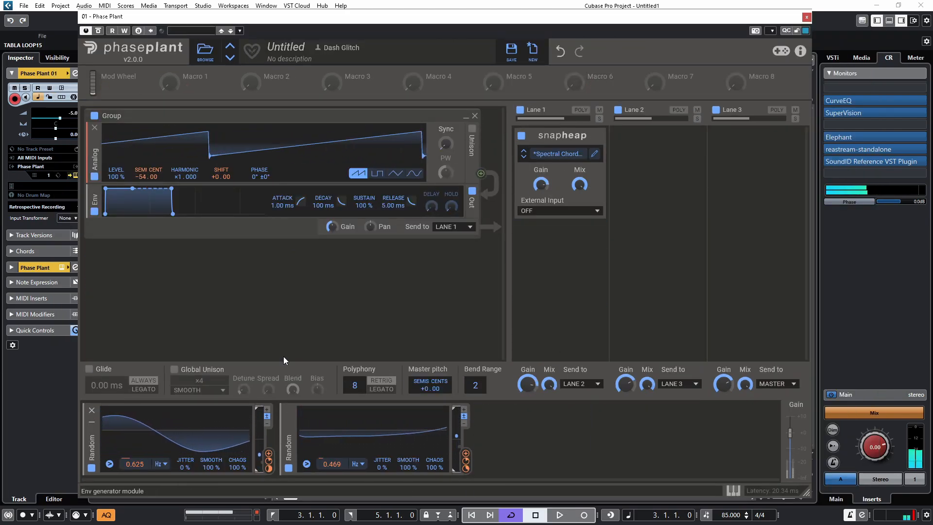
mouse_move(180, 177)
left_mouse_down()
mouse_move(180, 117)
mouse_move(180, 177)
left_mouse_up()
left_click(594, 153)
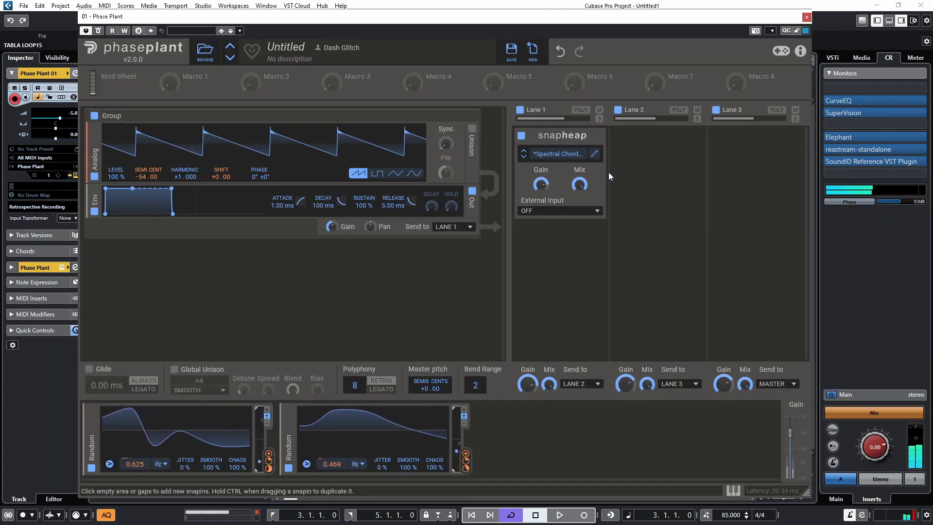
left_click_drag(179, 175, 191, 192)
double_click(190, 177)
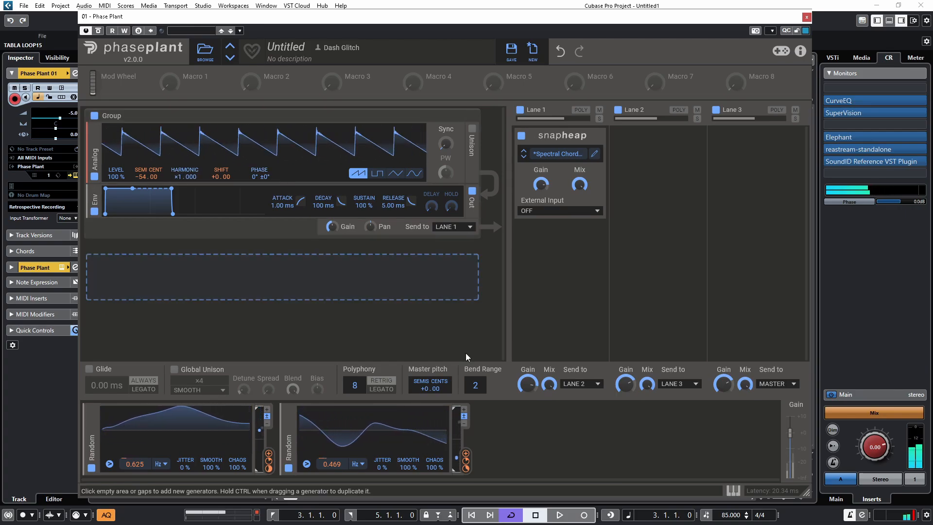
- Add an LFO Table modulator and let it drive the oscillator's level from a base of 0%
left_click(515, 430)
left_click(550, 468)
left_click(751, 468)
left_click(117, 184)
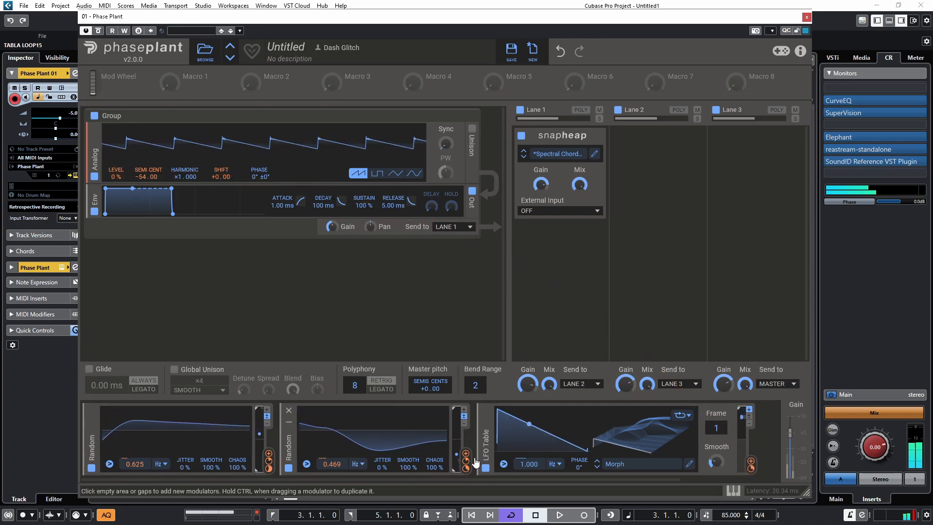
- Modulate the LFO Table's rate with both Random modulators
left_click_drag(469, 459, 533, 473)
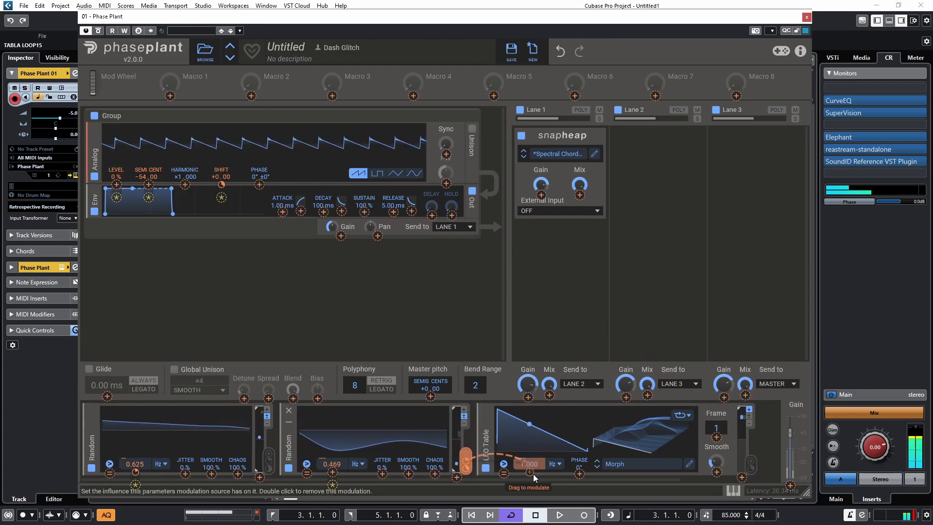
left_click(264, 430)
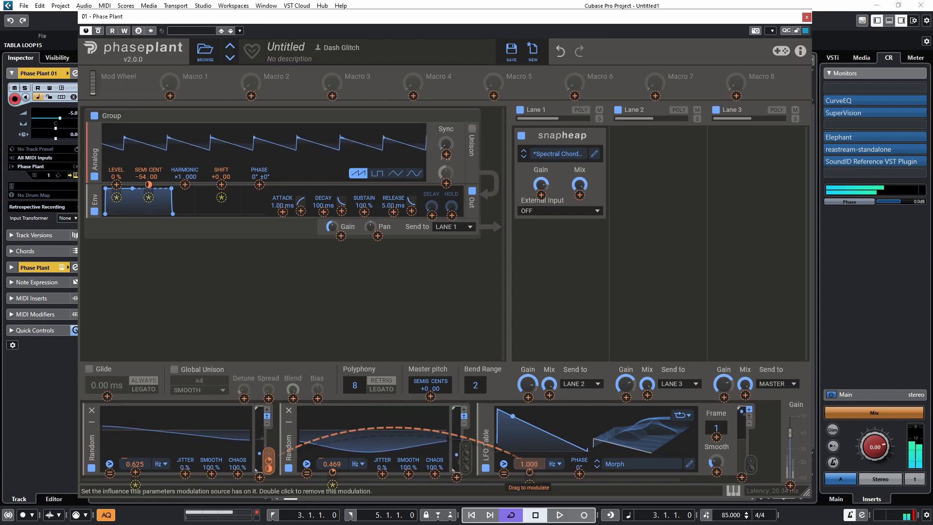
left_click_drag(530, 474, 535, 450)
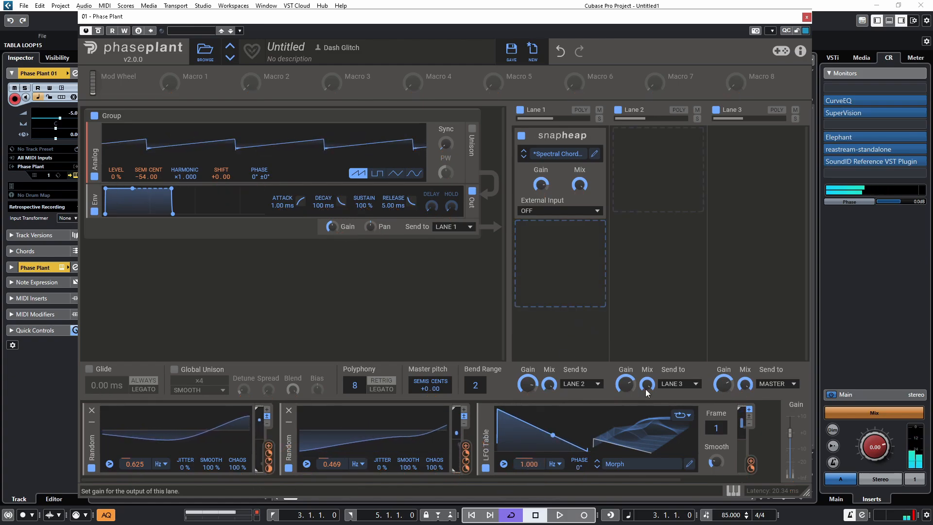
- Modulate the LFO Table's frame with the second Random modulator, and set the frame to 99 and the phase to −1°
left_click(465, 448)
left_click_drag(716, 441, 715, 393)
left_click_drag(579, 467, 578, 468)
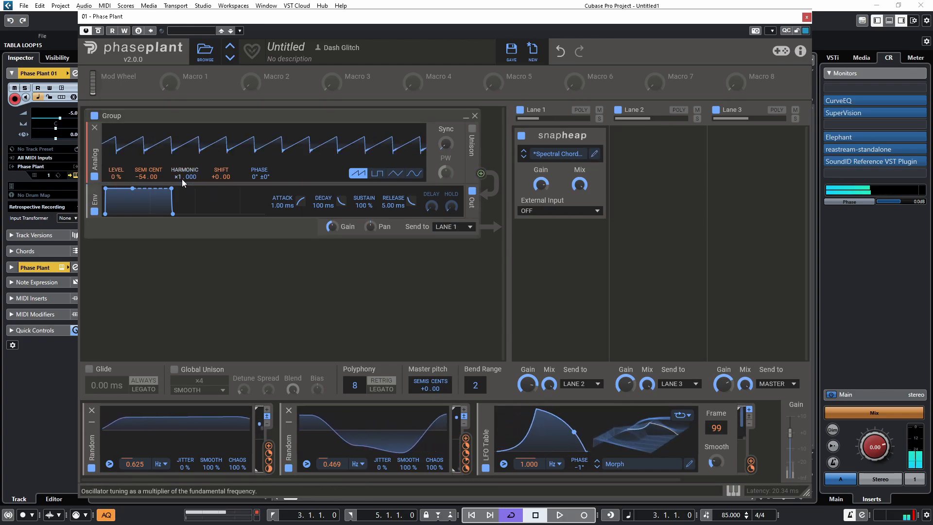
- Set the oscillator's harmonic multiplier to ×23.000
left_click_drag(182, 179, 179, 171)
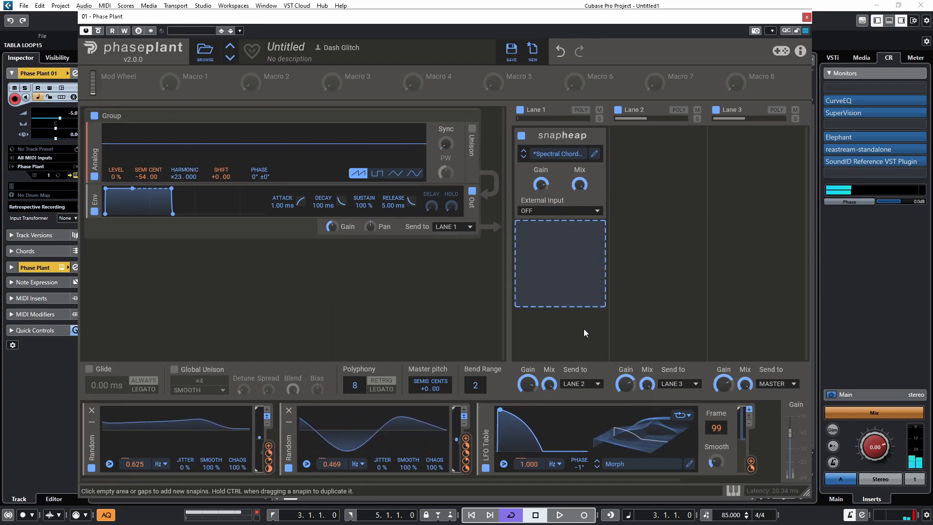
- Turn the LeadSauce2.1 effect's mix fully up on Serial Bus 4 of the Spectral Chords Snap Heap, and close its editor
mouse_move(547, 388)
left_mouse_down()
mouse_move(547, 413)
mouse_move(547, 371)
left_mouse_up()
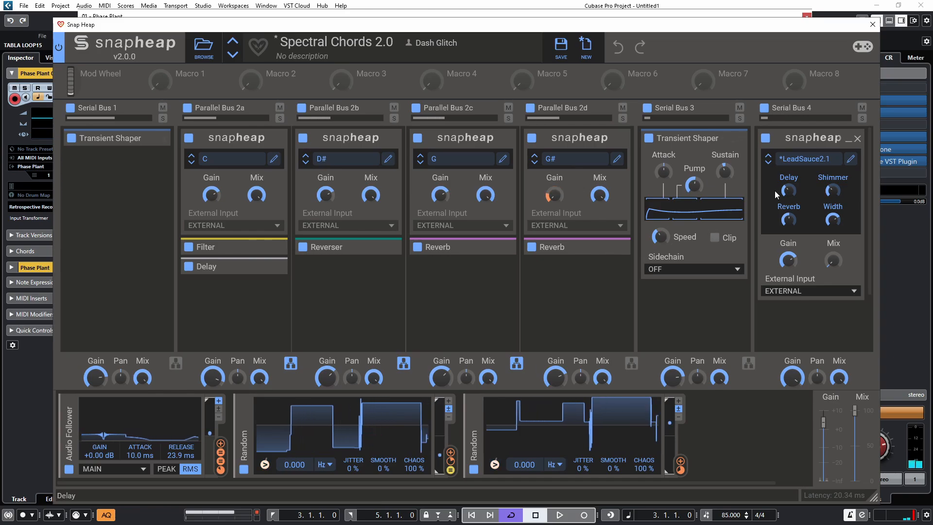
left_click_drag(833, 260, 833, 209)
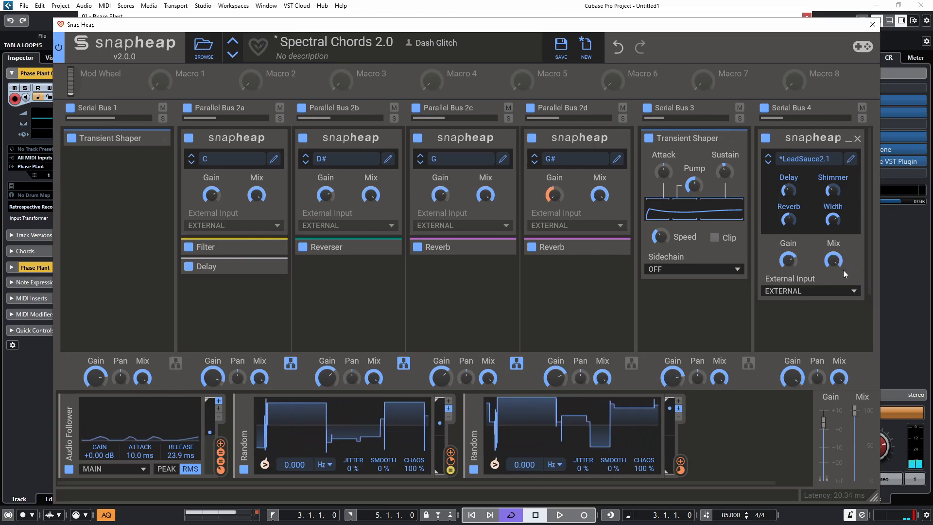
left_click(872, 25)
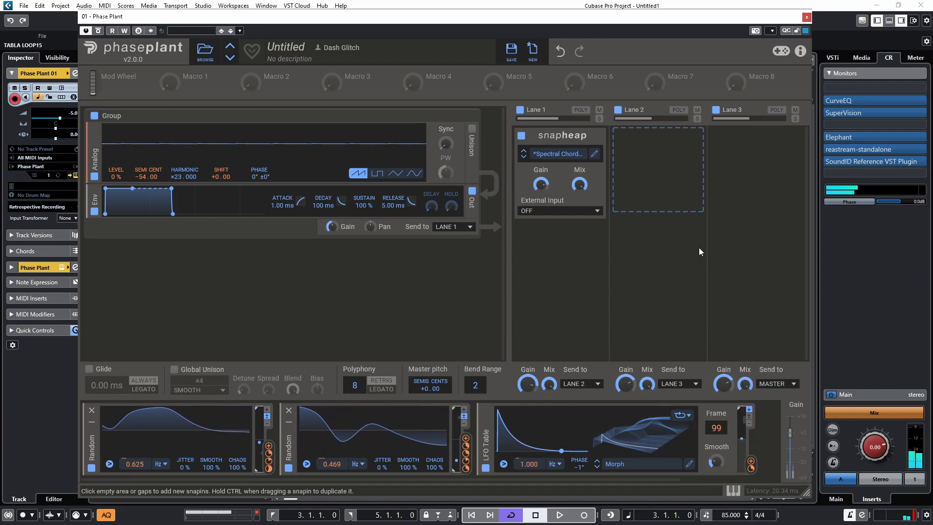
- Save the Phase Plant patch as the user preset "Spectral Chords 2.0" and close the instrument window
left_click(510, 50)
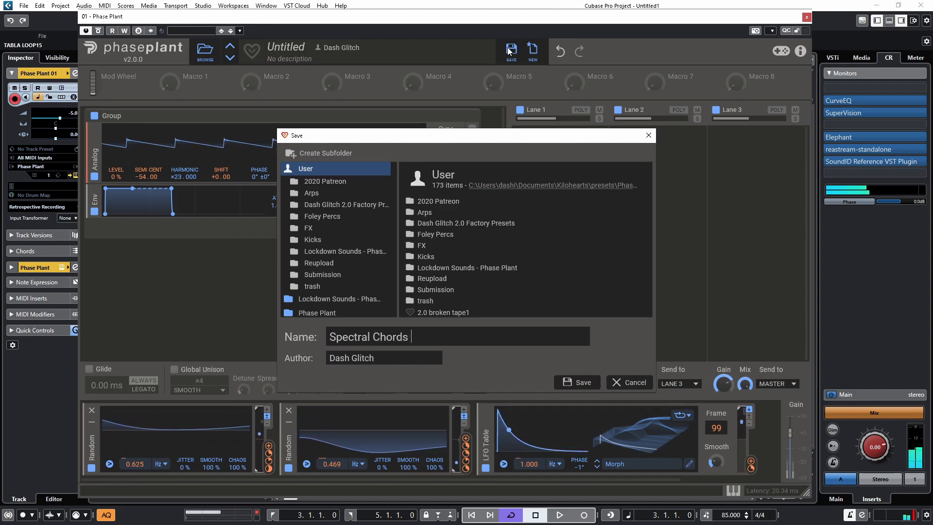
key("Return")
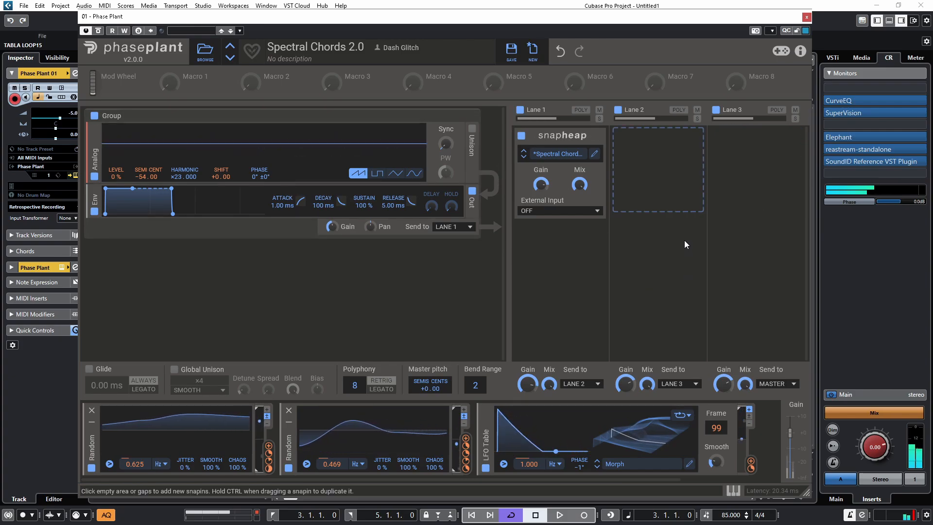
left_click(807, 18)
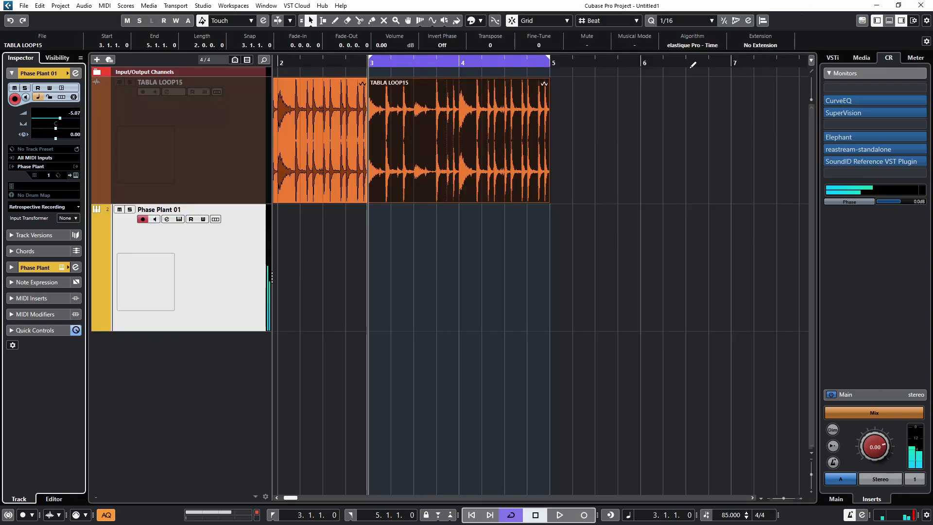